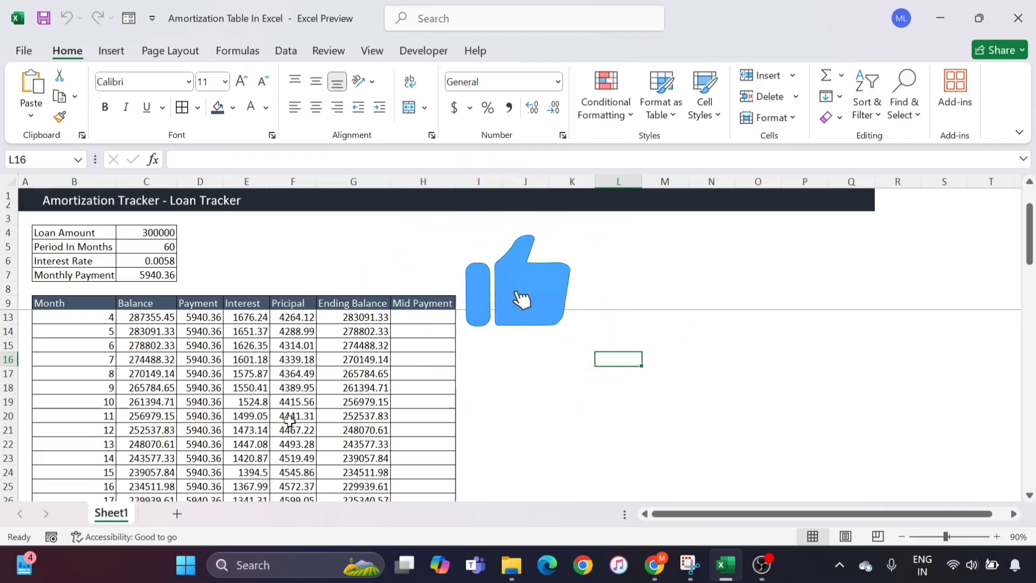
Step: Add a new worksheet and fill cells A1:P2 with dark blue-gray as a header banner
click(178, 513)
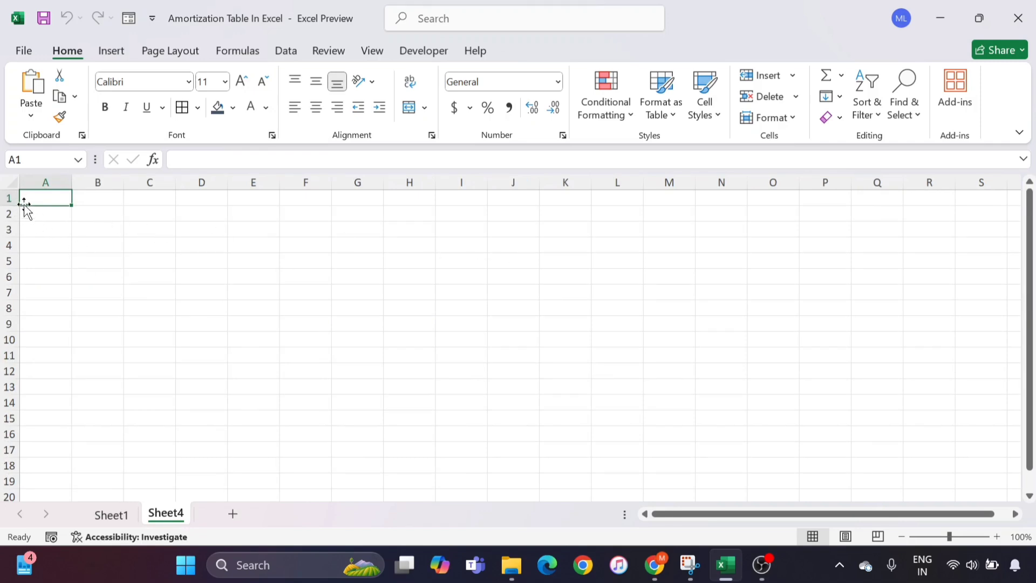
shift+click(802, 215)
click(218, 106)
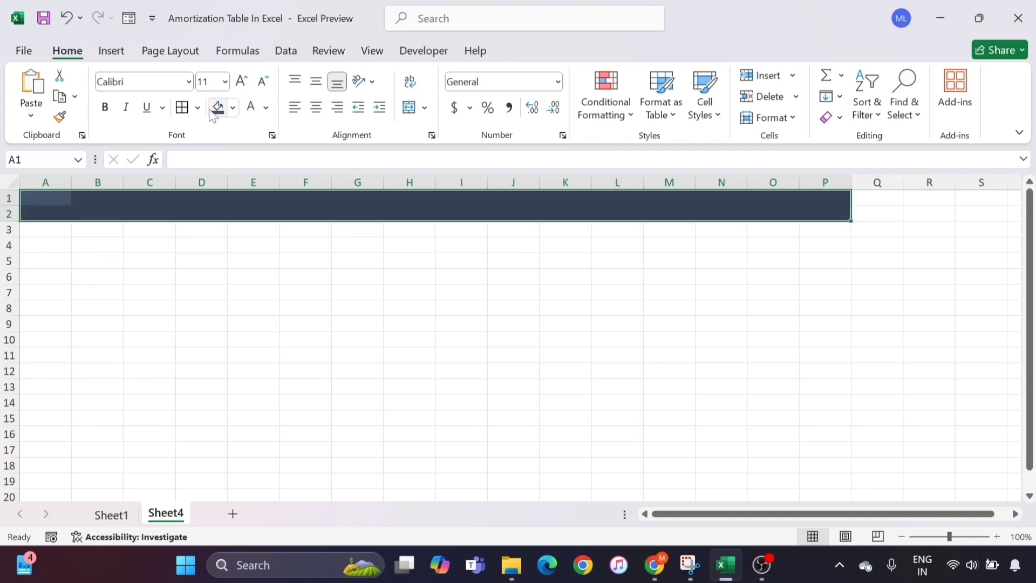
click(211, 227)
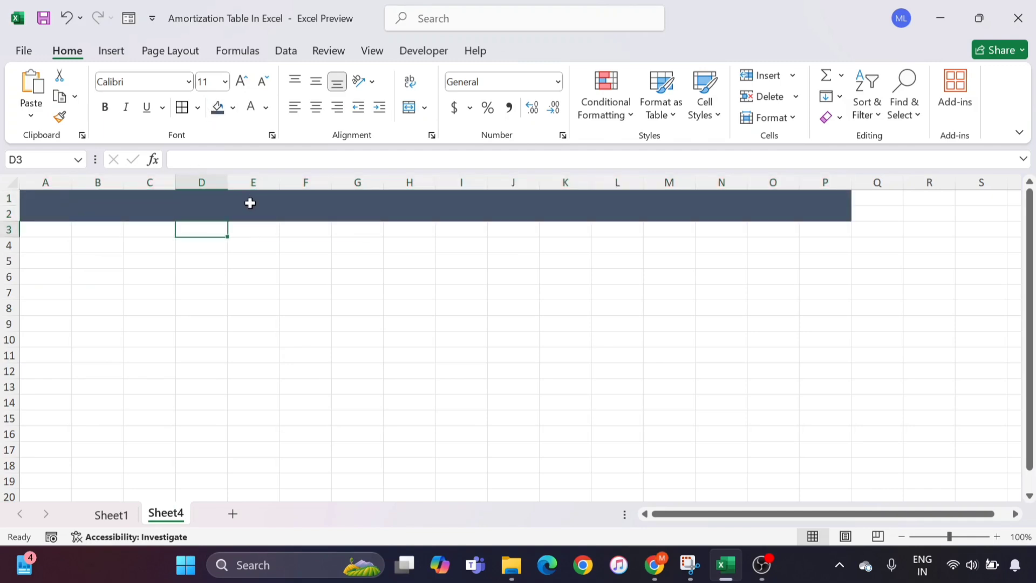
Step: Insert a black-filled WordArt object on the new sheet
click(51, 201)
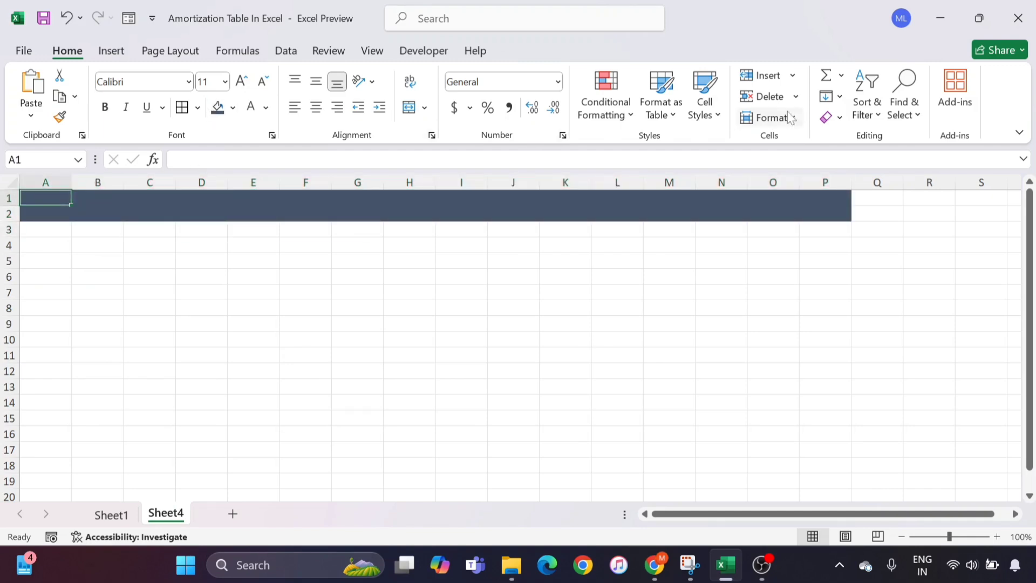
click(106, 53)
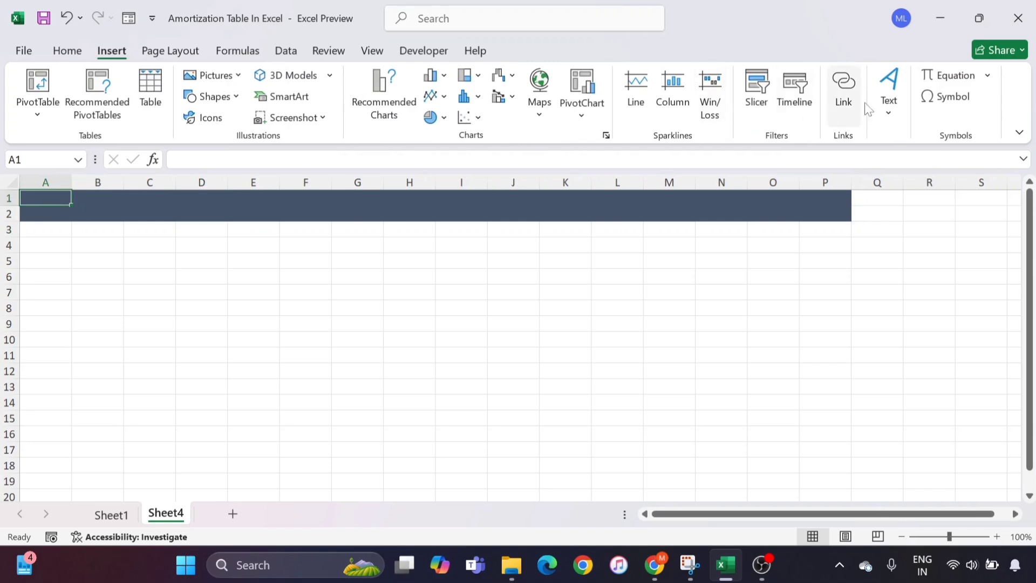
click(888, 110)
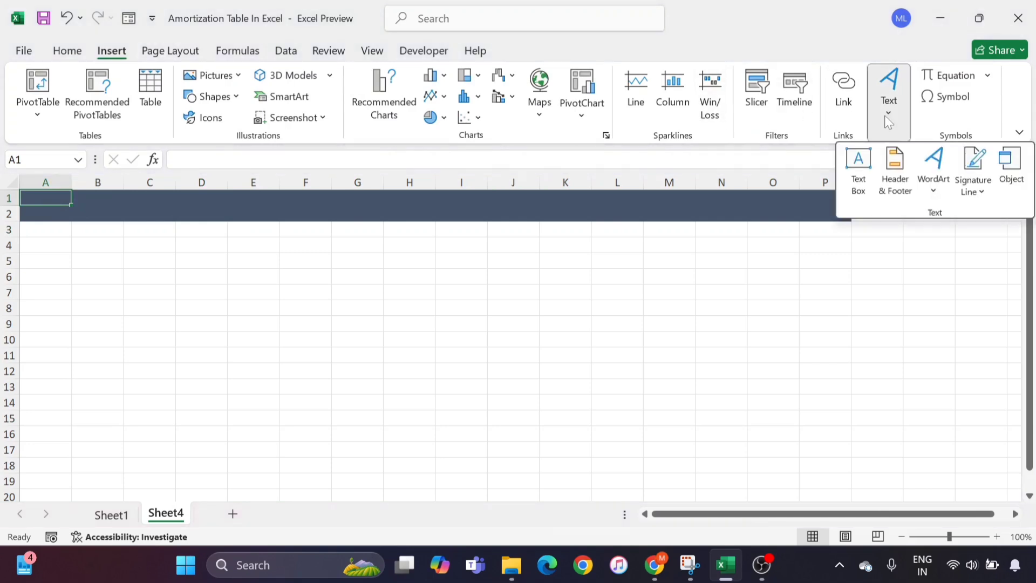
click(934, 170)
click(814, 232)
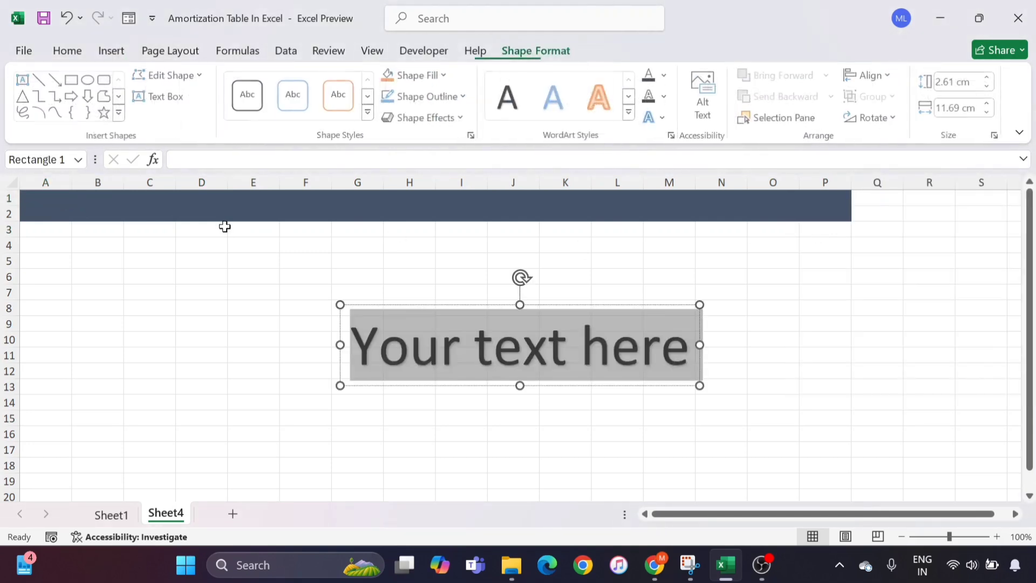
Step: Replace the WordArt placeholder text with "Loan Payment Tracker"
text(Loan )
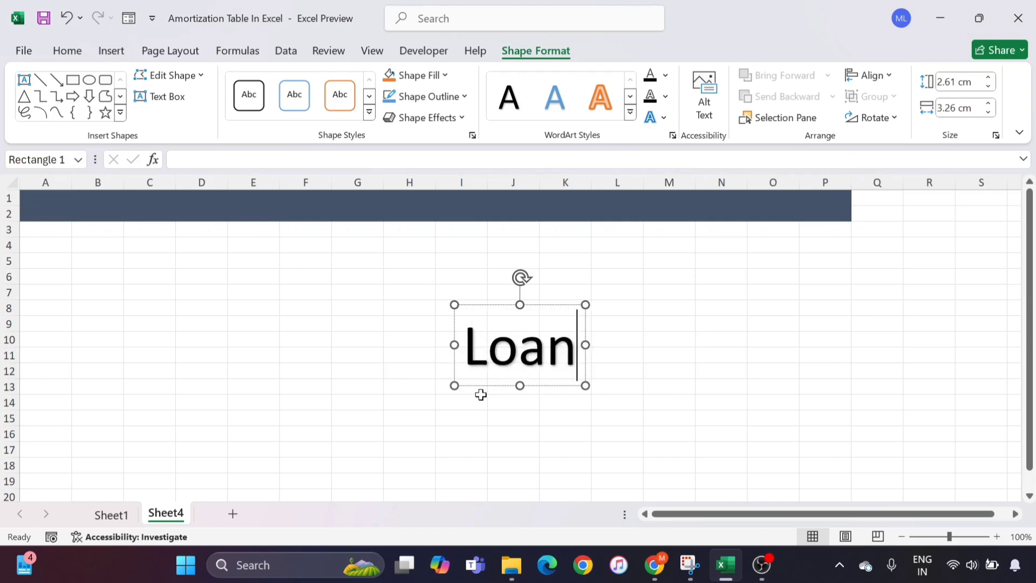
text({ay)
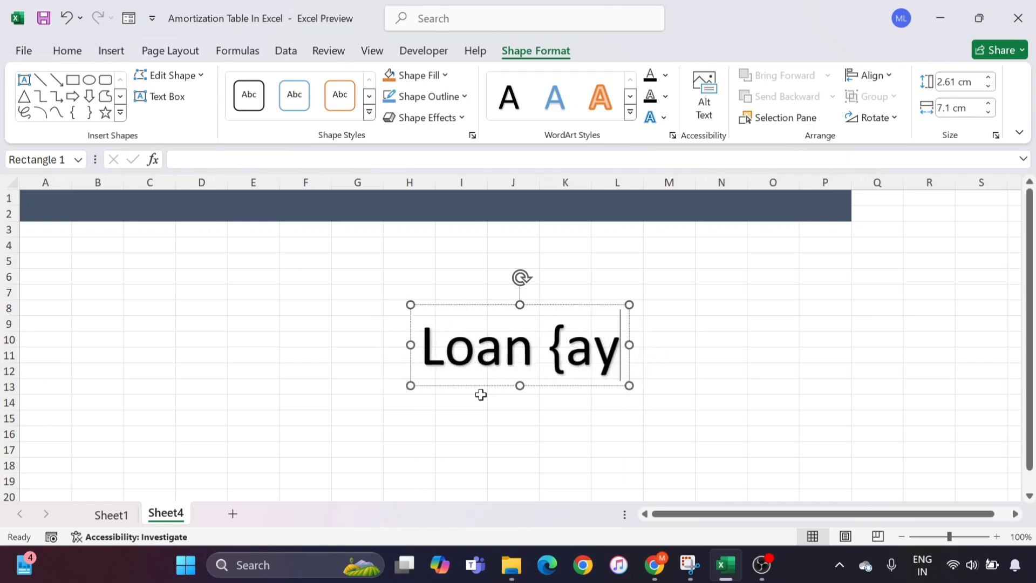
key(BackSpace)
key(BackSpace)
key(BackSpace)
key(BackSpace)
text(Pa)
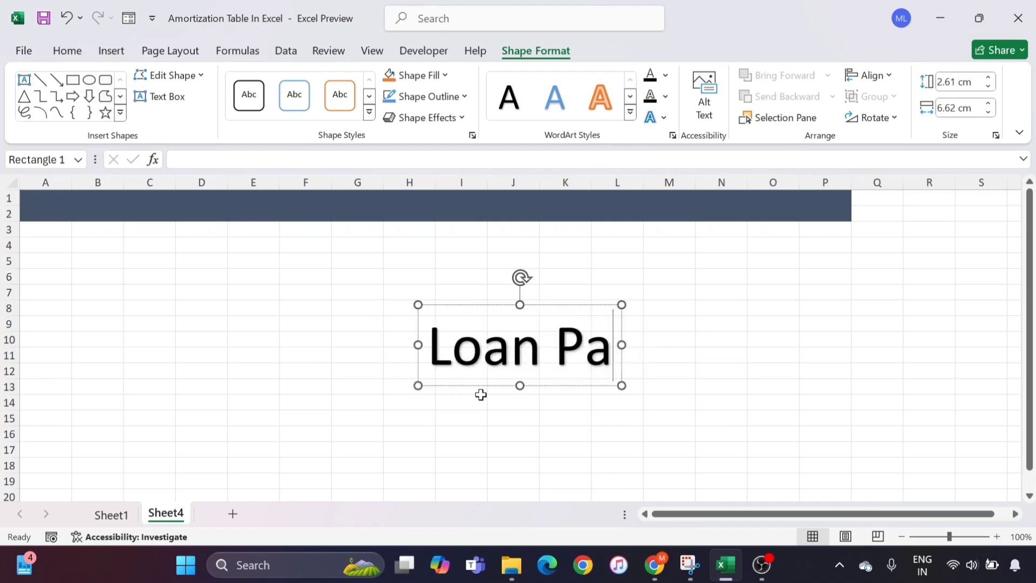
text(yment Tracket)
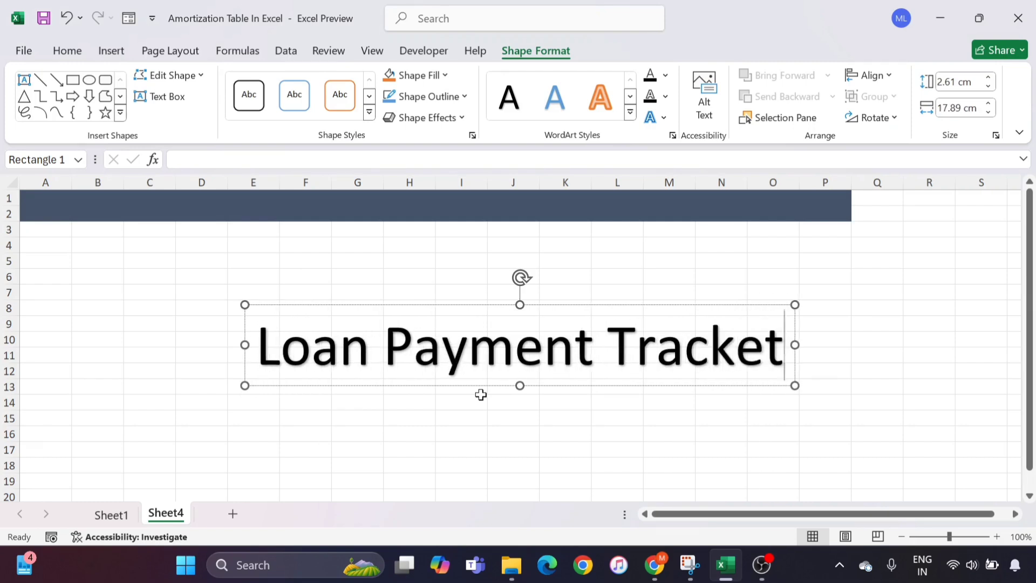
key(BackSpace)
text(r)
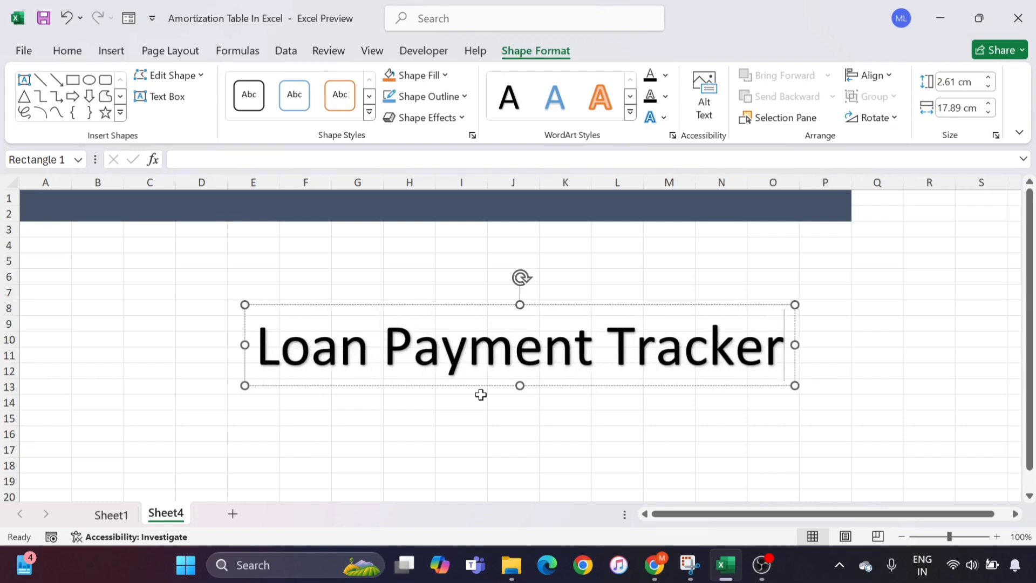
Step: Reduce the font size of the whole WordArt title to 18
key(ctrl+a)
click(66, 51)
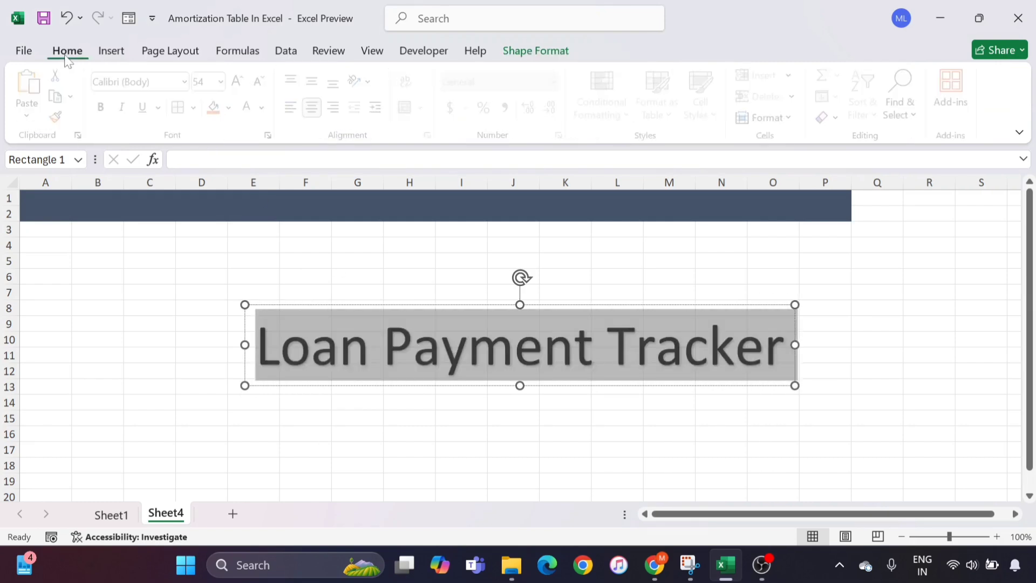
click(266, 87)
click(265, 86)
click(265, 86)
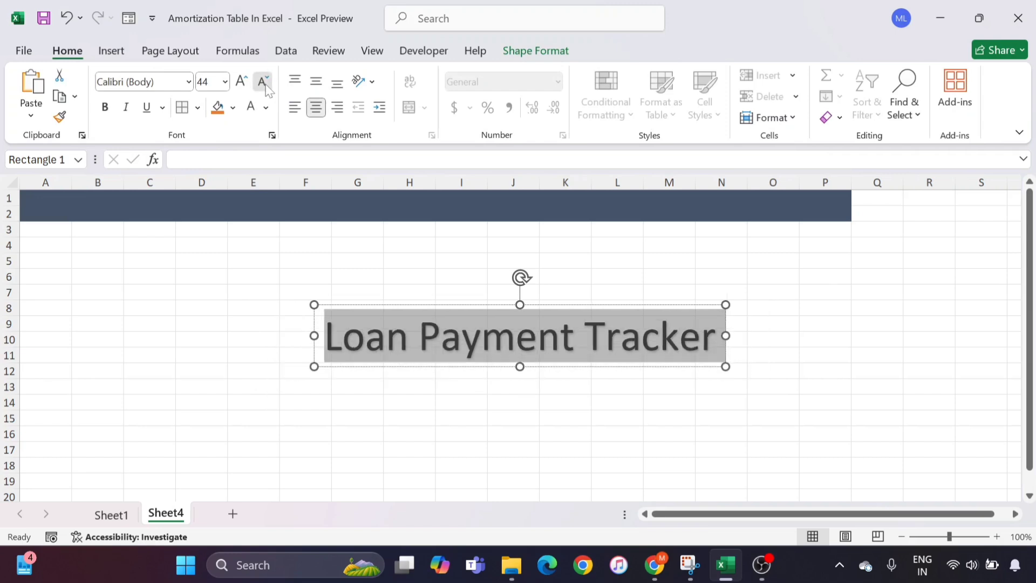
click(265, 87)
click(266, 86)
click(265, 86)
click(266, 86)
click(265, 86)
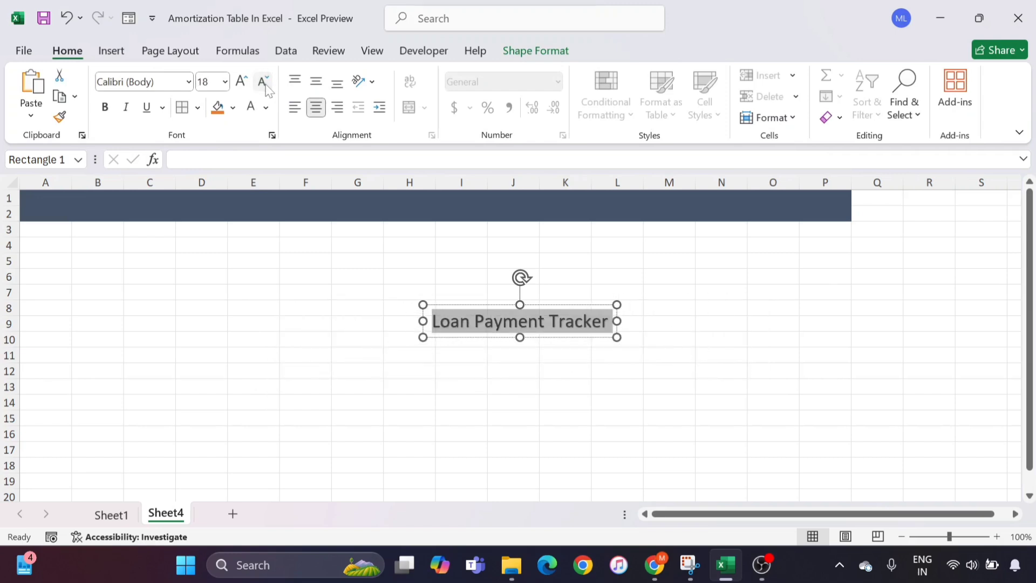
Step: Move the WordArt title onto the start of the header banner, over columns A to D
click(533, 382)
click(543, 300)
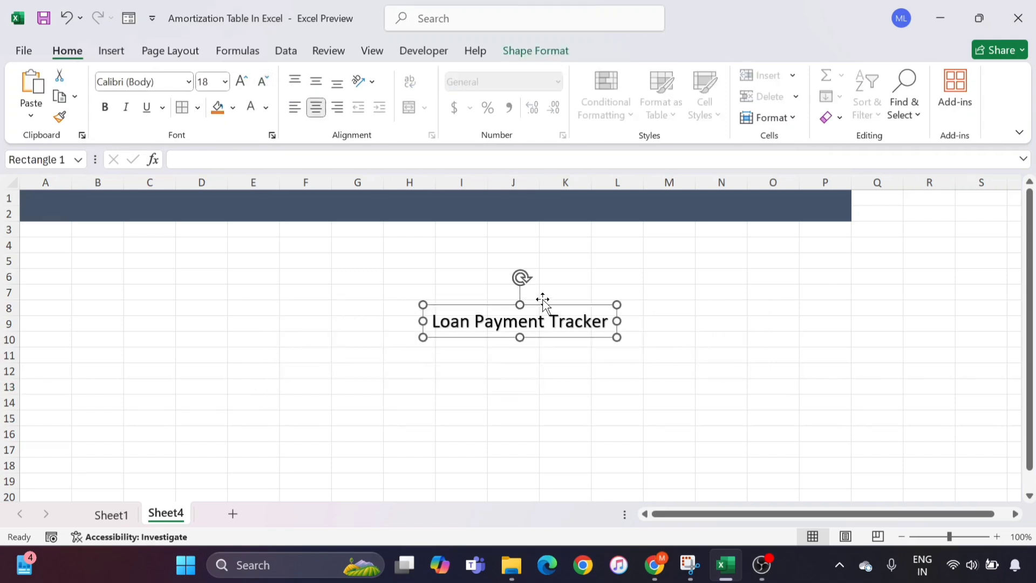
drag(542, 299, 298, 182)
drag(478, 302, 96, 190)
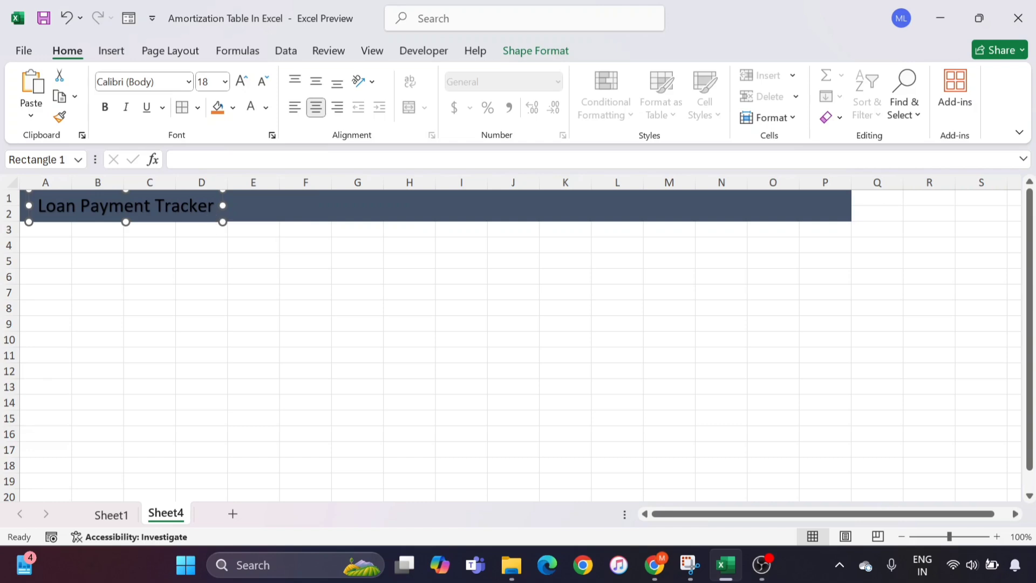
Step: Change the font color of the entire "Loan Payment Tracker" title to white
click(191, 211)
key(ctrl+a)
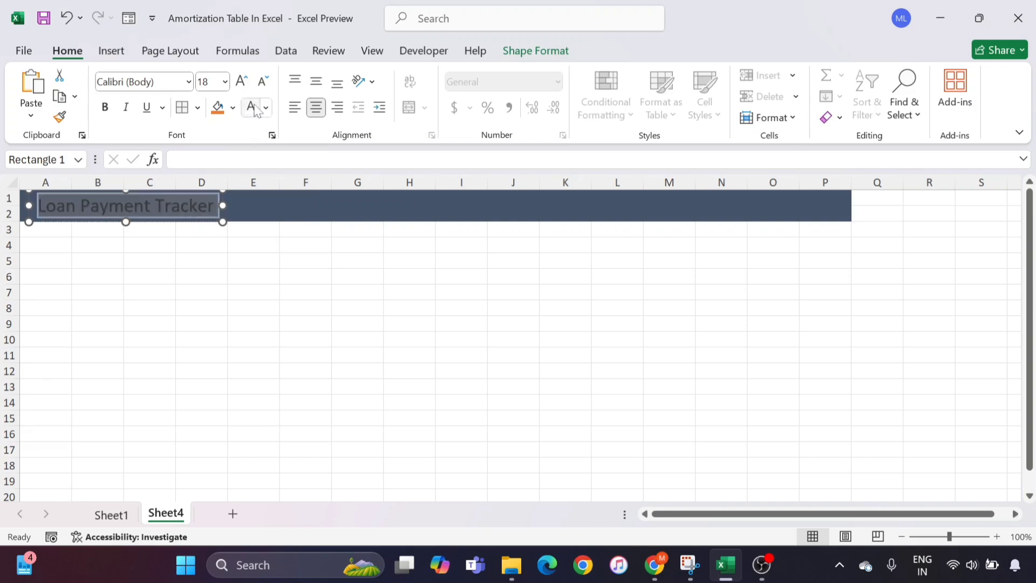
click(254, 106)
click(143, 325)
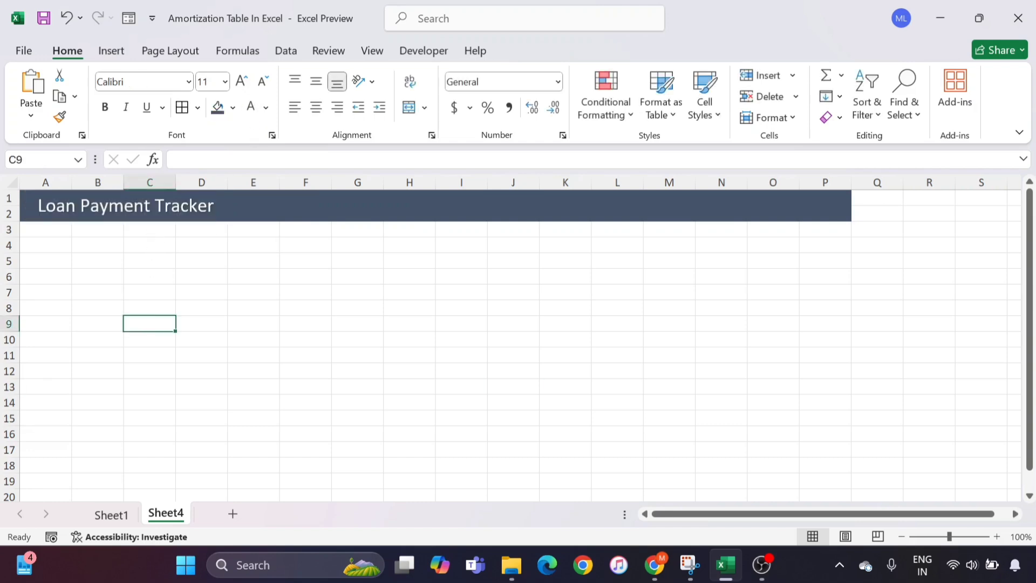
click(162, 205)
click(138, 281)
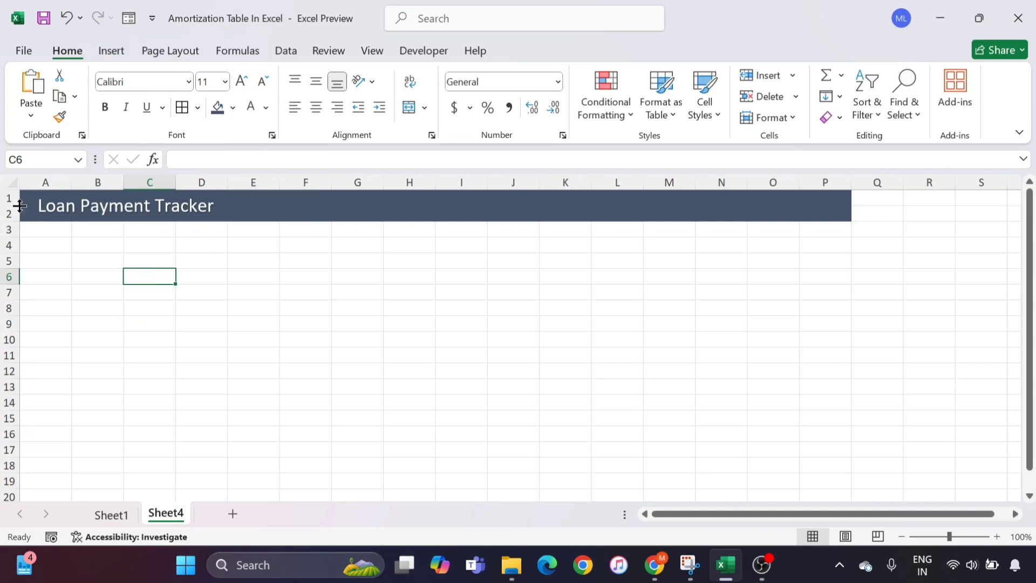
Step: Increase the height of row 1 and shrink row 2 so the banner fits the title
drag(11, 206, 12, 215)
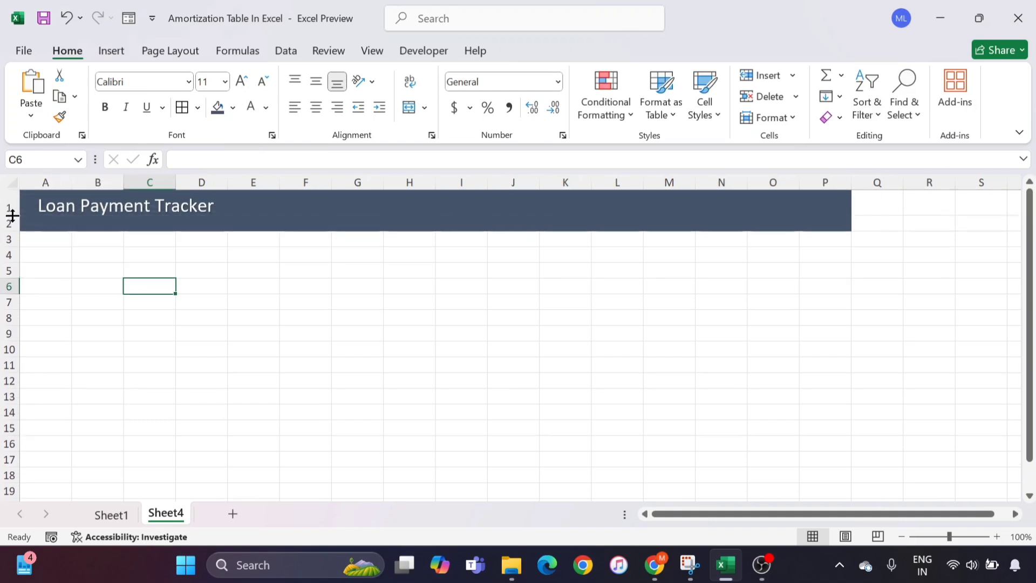
click(45, 205)
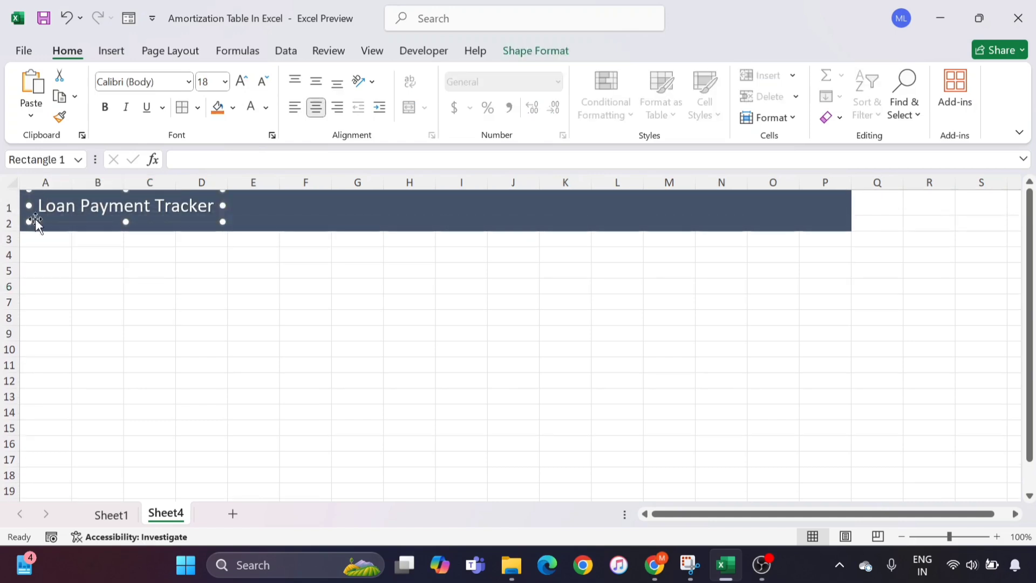
drag(11, 230, 12, 222)
click(164, 266)
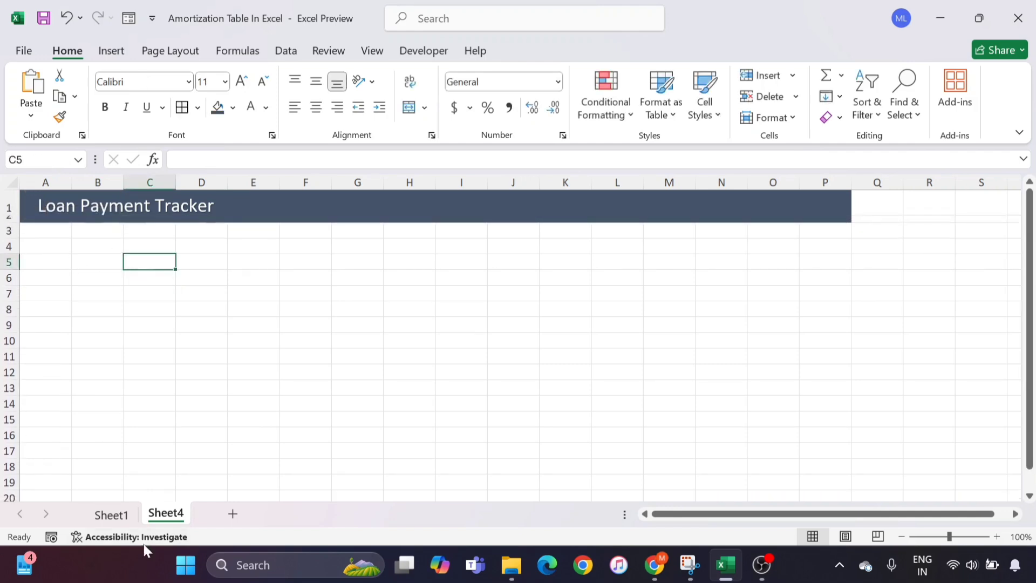
Step: Copy the four loan labels in B4:B7 of Sheet1 and paste them at B4 of Sheet4
click(111, 514)
drag(103, 231, 102, 273)
key(ctrl+c)
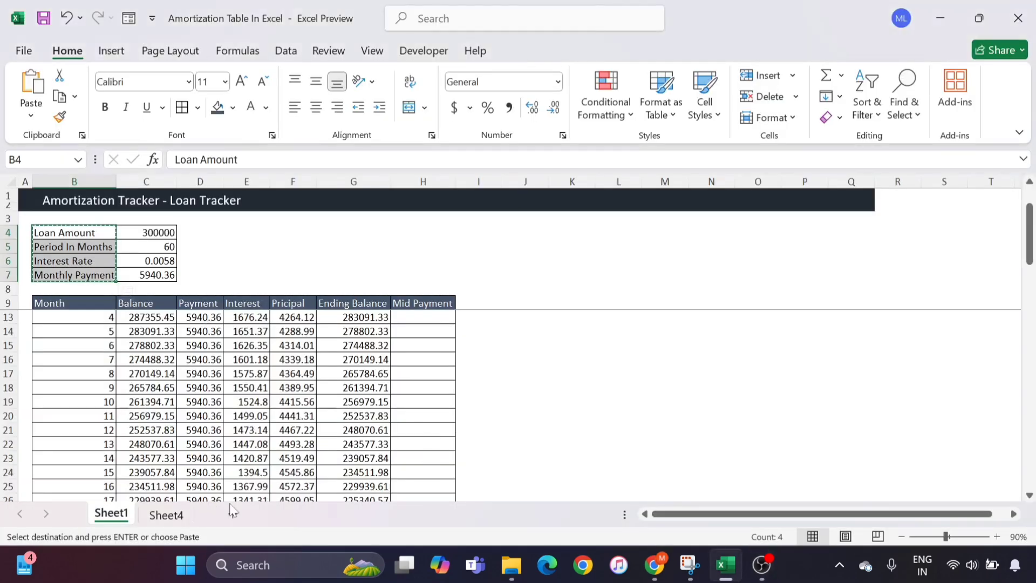
click(184, 514)
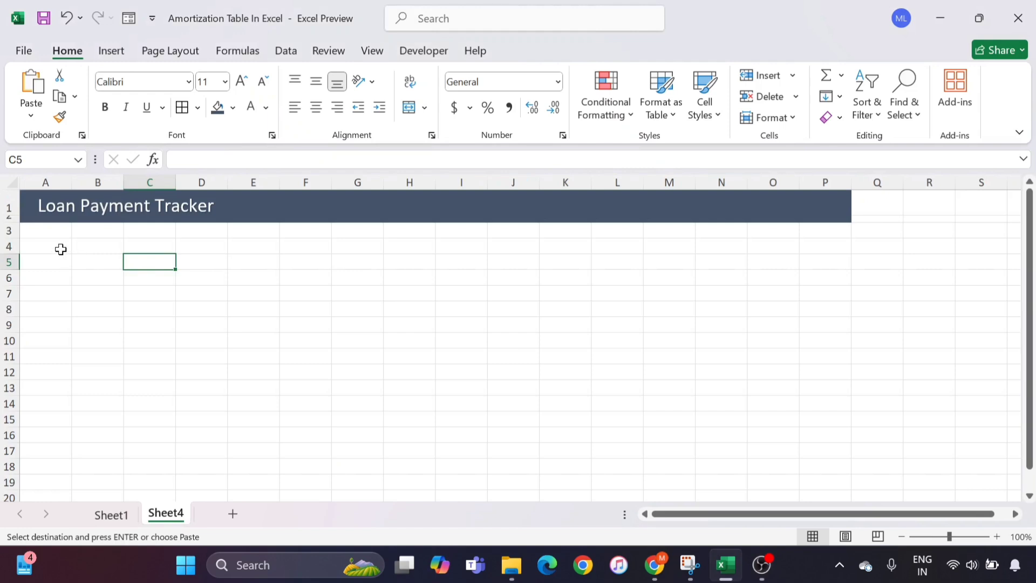
click(87, 245)
key(ctrl+v)
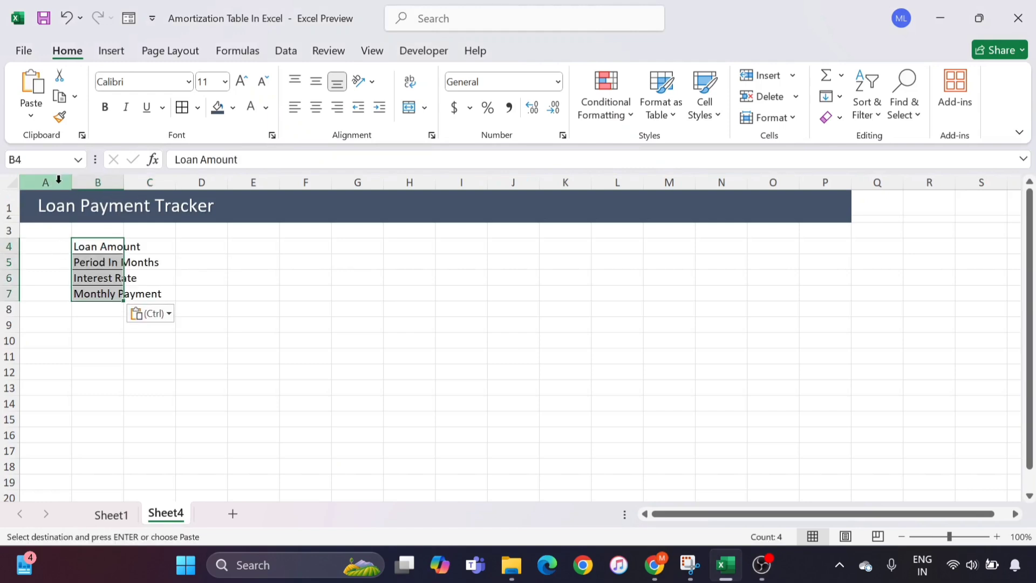
Step: Narrow column A to a slim margin and autofit column B to the loan labels
drag(71, 182, 32, 181)
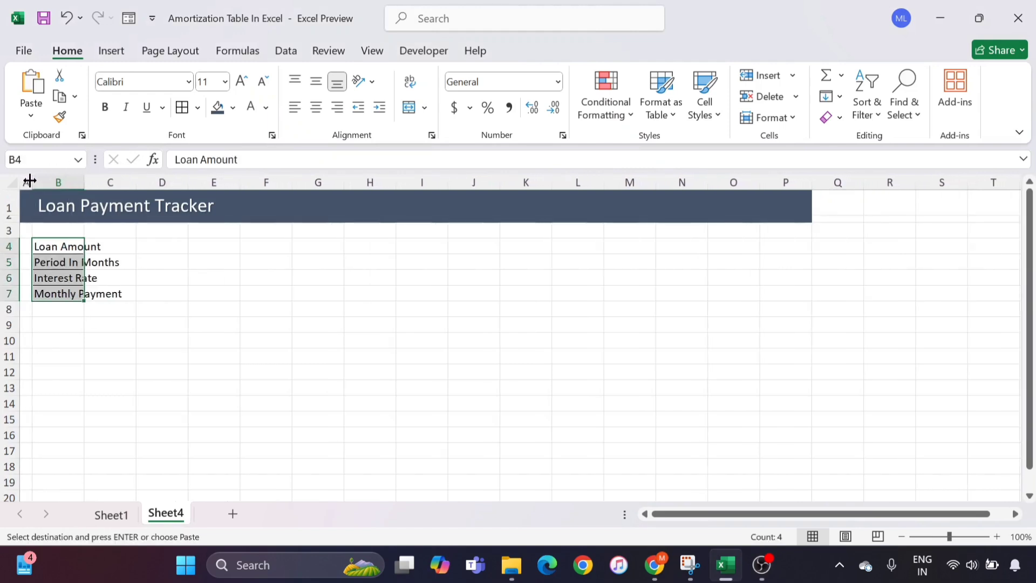
click(79, 249)
click(108, 247)
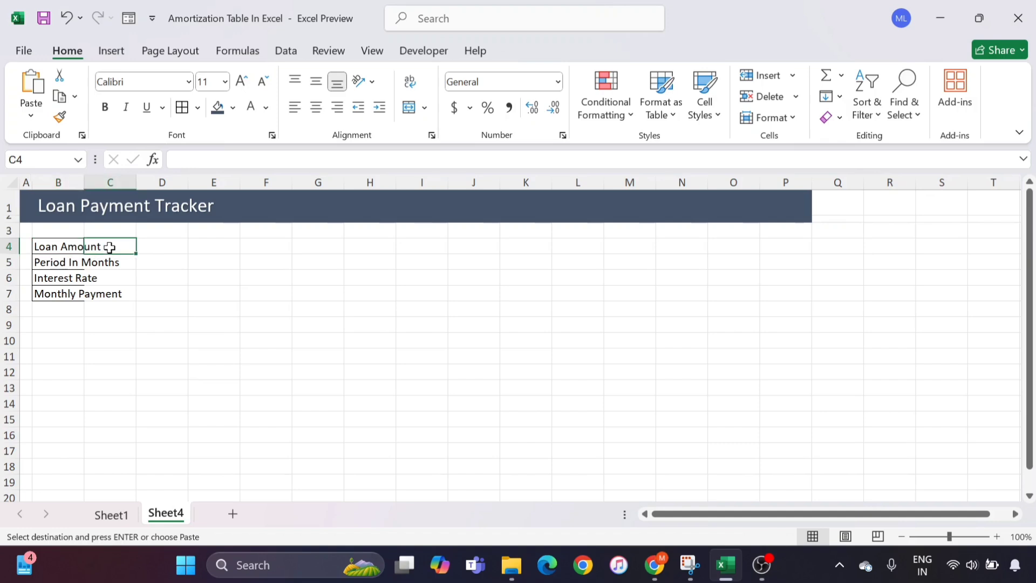
double_click(83, 180)
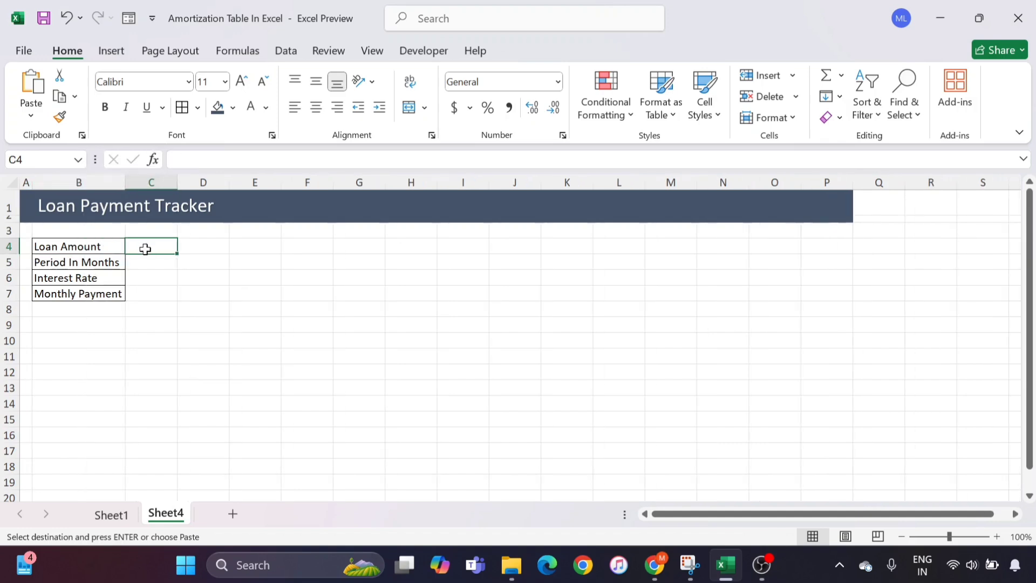
Step: Enter 300000 as the loan amount in C4
text(3000)
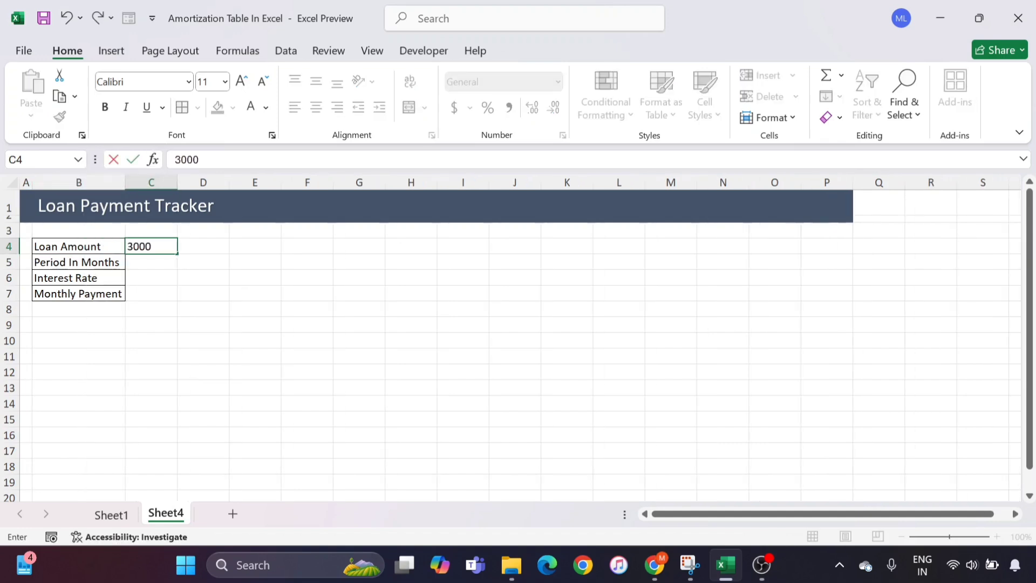
text(00)
key(Return)
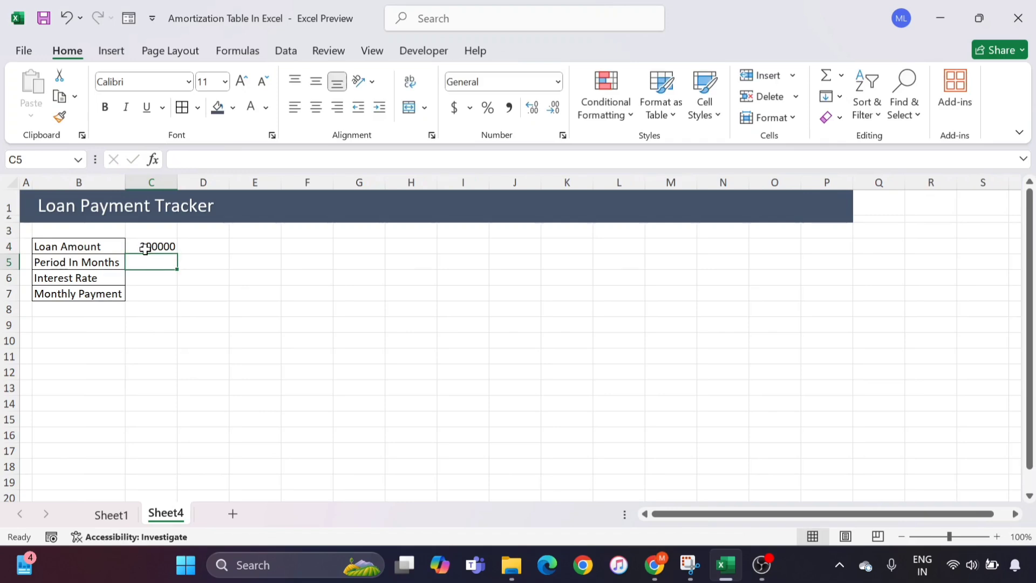
Step: Enter the formula =5*12 in C5 for the period in months
click(96, 259)
click(160, 263)
text(=)
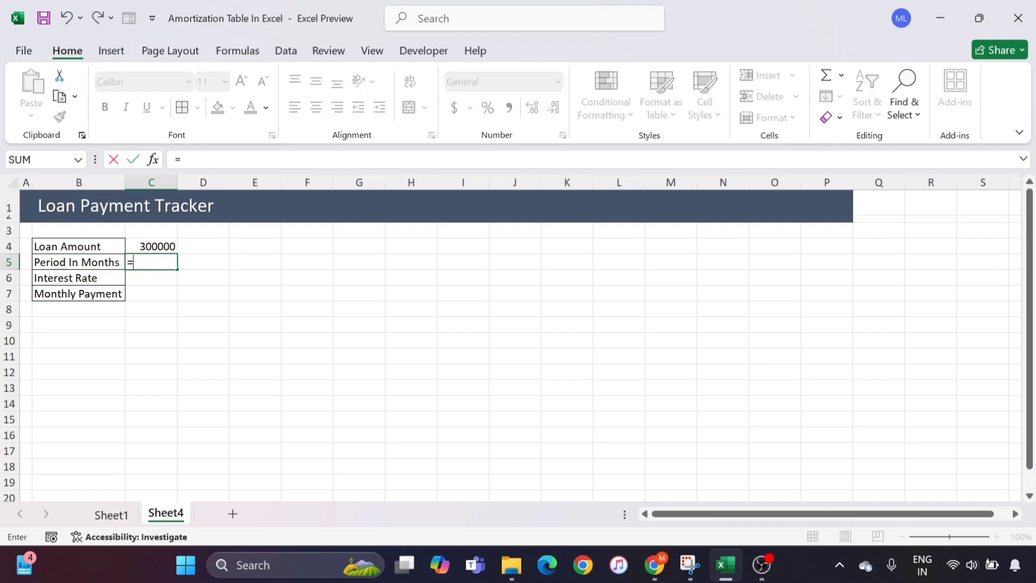
text(5*12)
key(ctrl+Return)
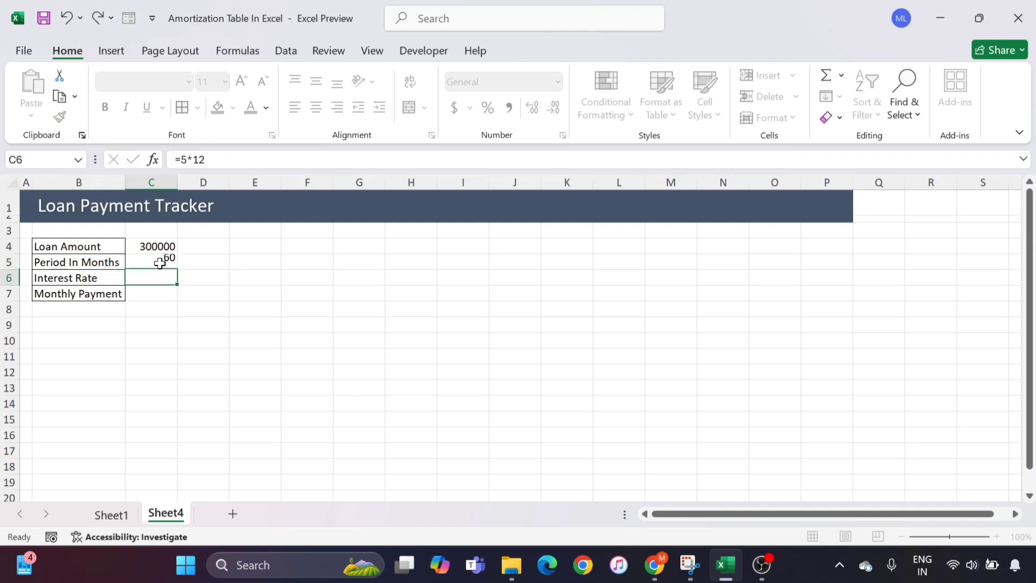
Step: Enter the formula =7%/12 in C6 as the monthly interest rate
click(144, 283)
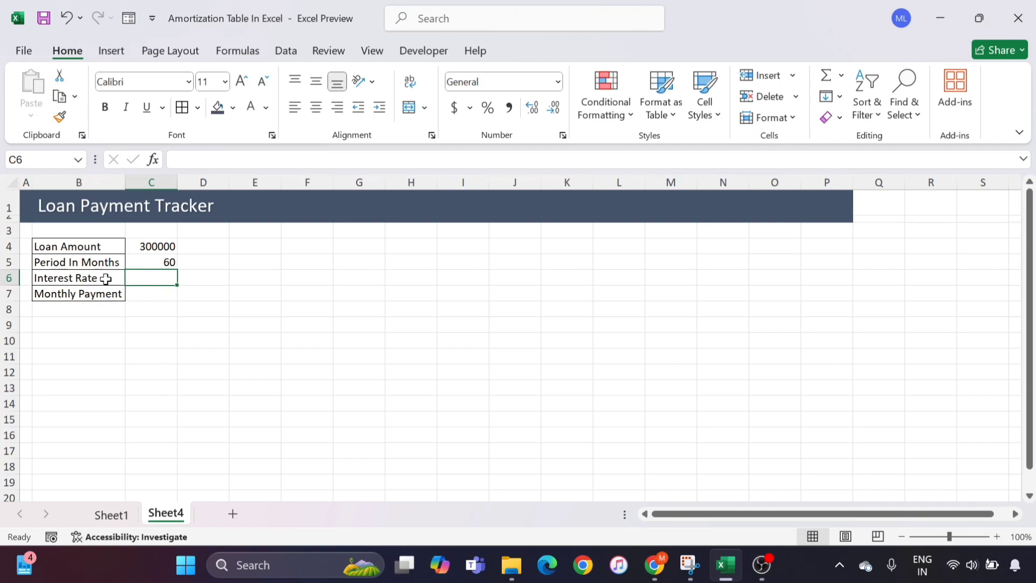
text(=)
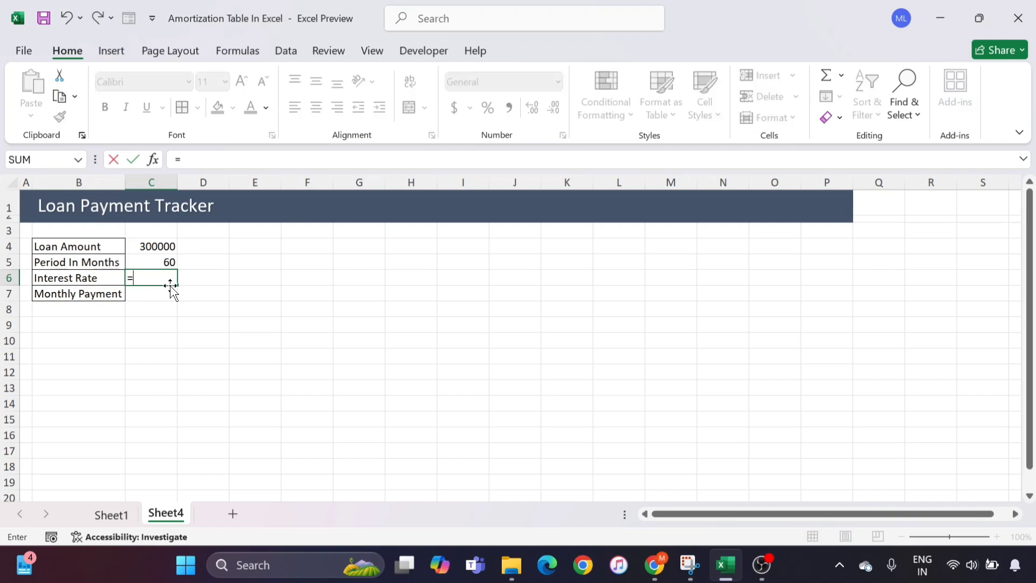
text(7%/12)
key(Return)
click(154, 275)
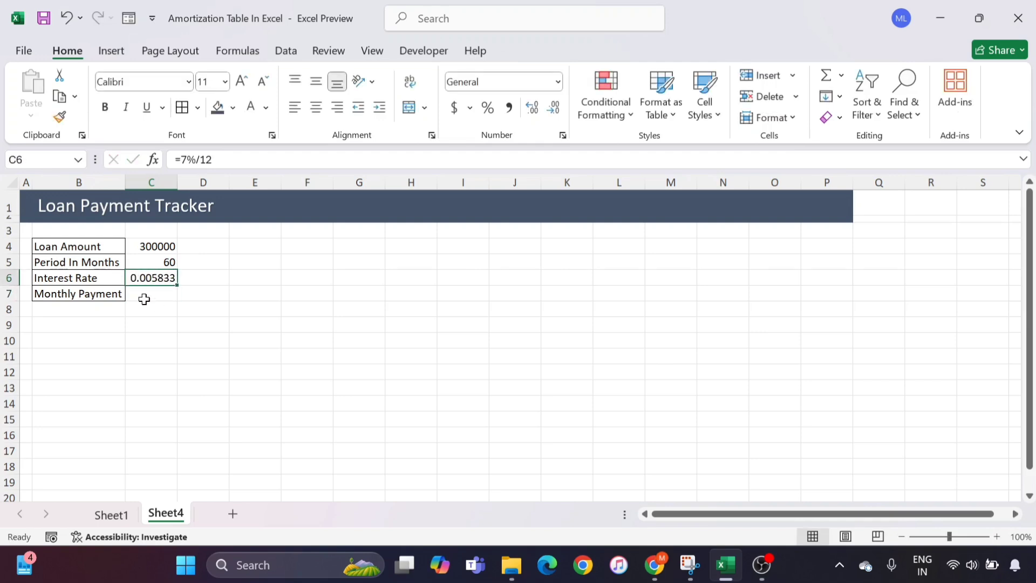
Step: Enter the formula =PMT(C6,C5,-C4) in C7 to calculate the monthly payment
click(143, 297)
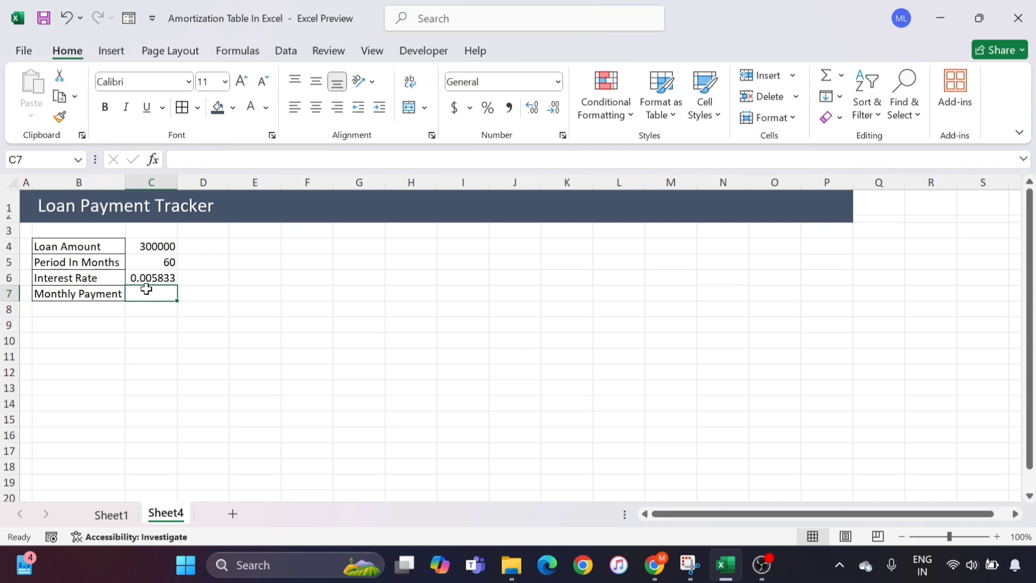
text(=pmt)
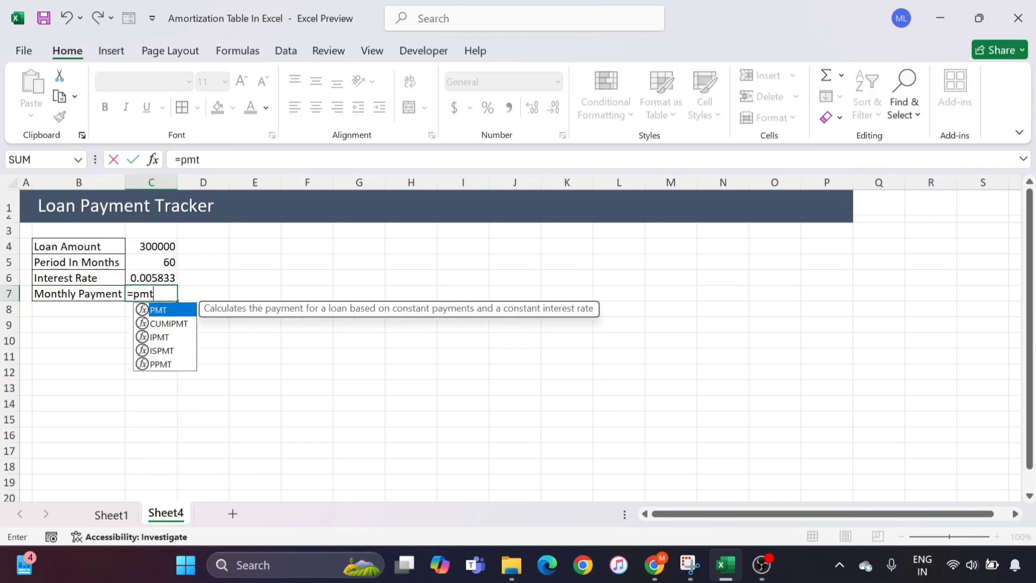
key(Tab)
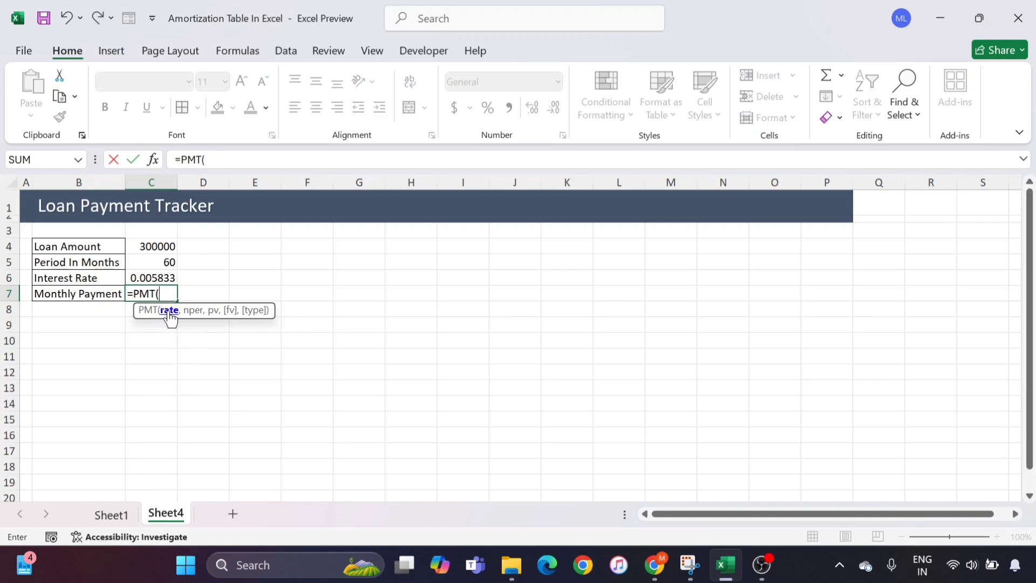
click(146, 275)
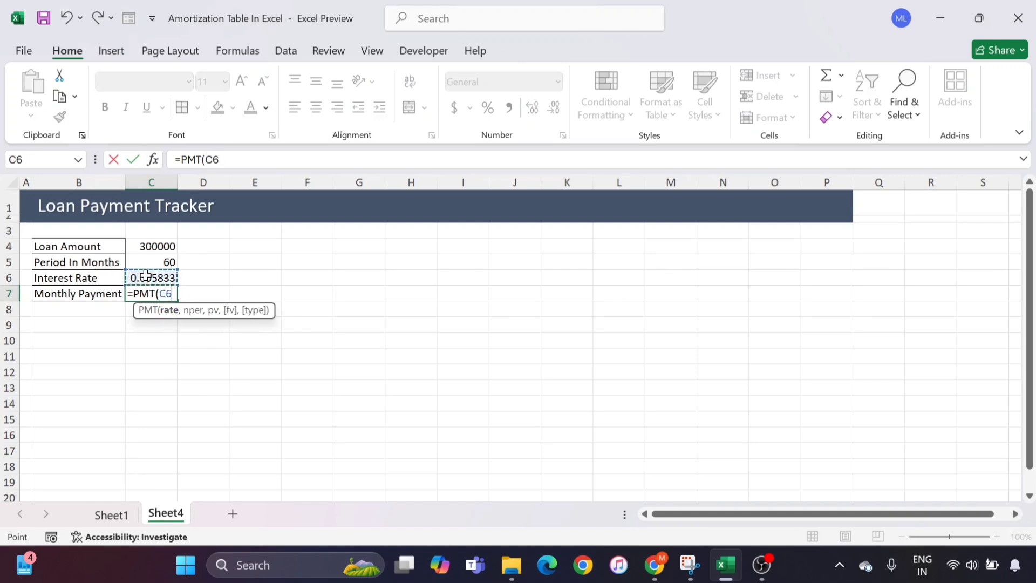
text(,)
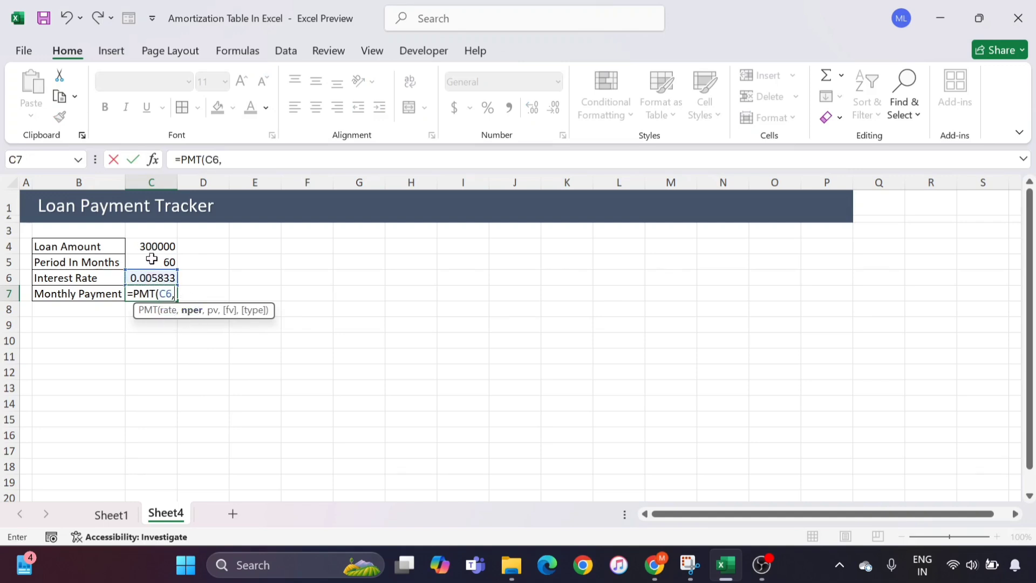
click(150, 259)
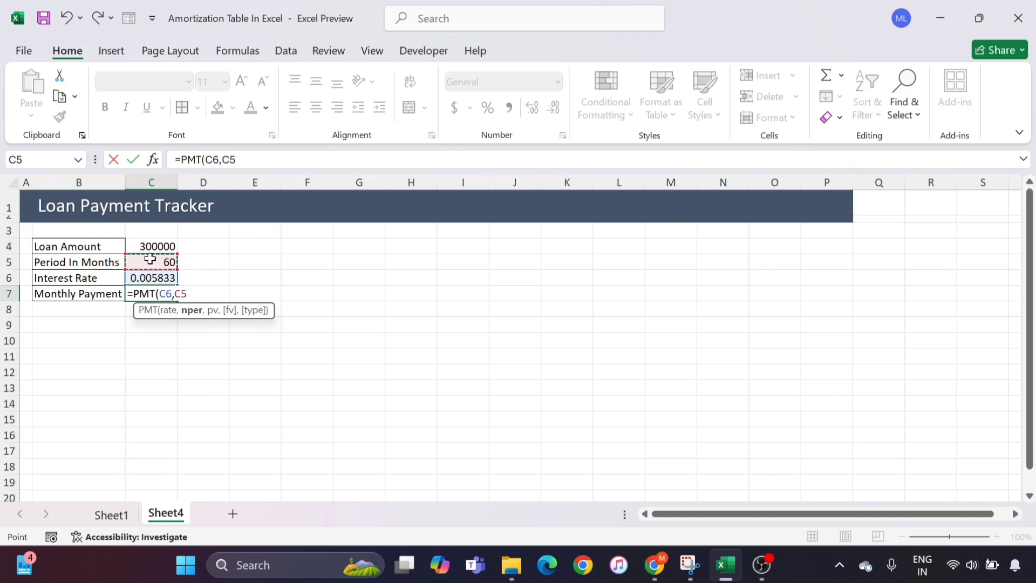
text(,)
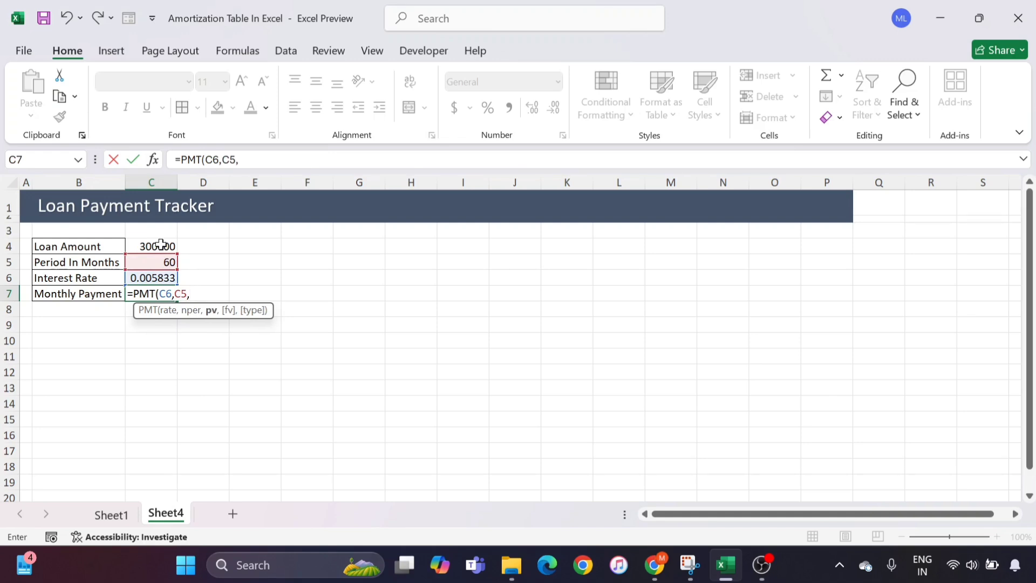
text(-)
click(151, 245)
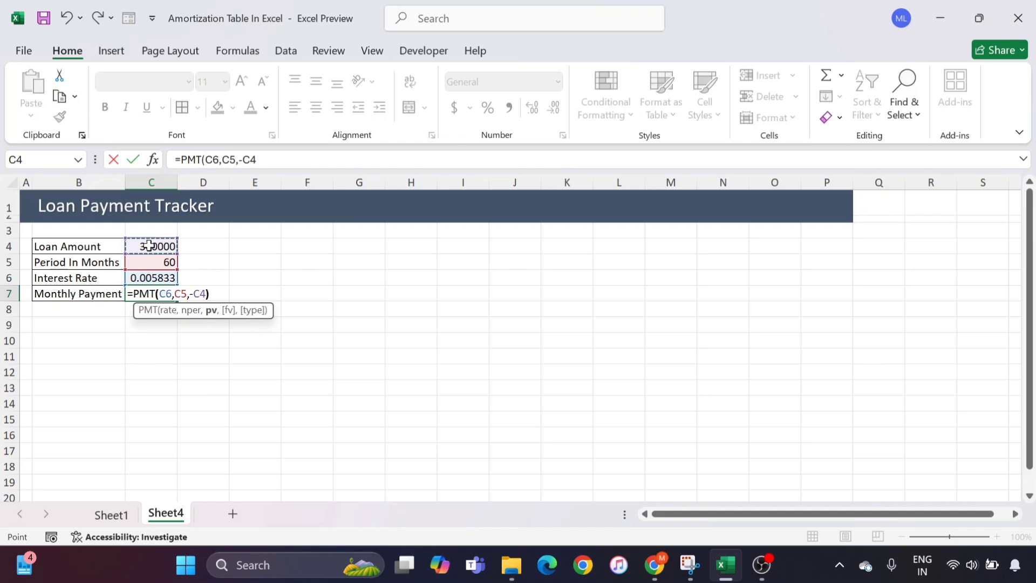
text())
key(Return)
Step: Set the monthly payment in C7 to General number format and add all borders to the loan details in B4:C7
click(149, 291)
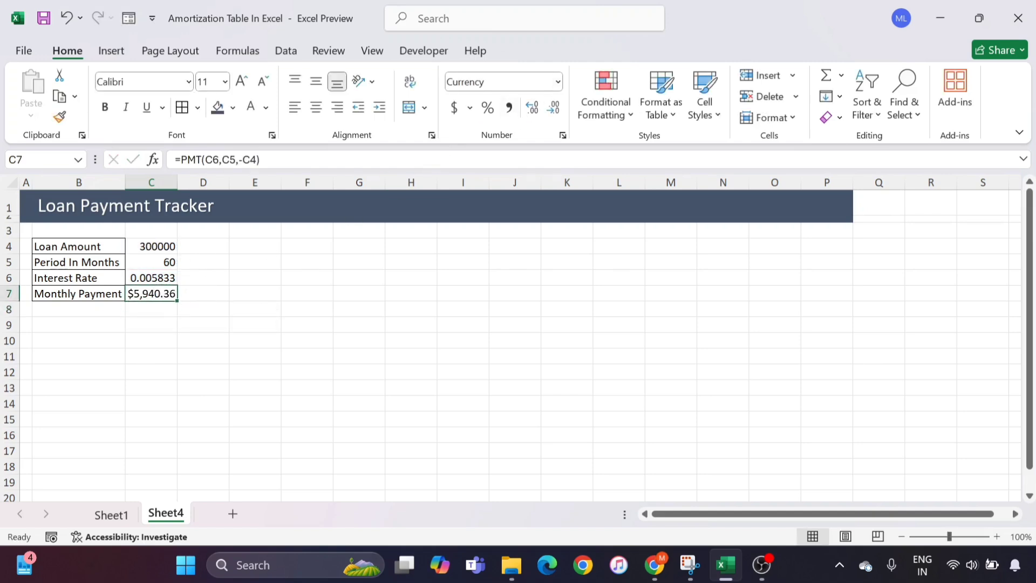
click(558, 81)
click(497, 123)
drag(102, 245, 162, 292)
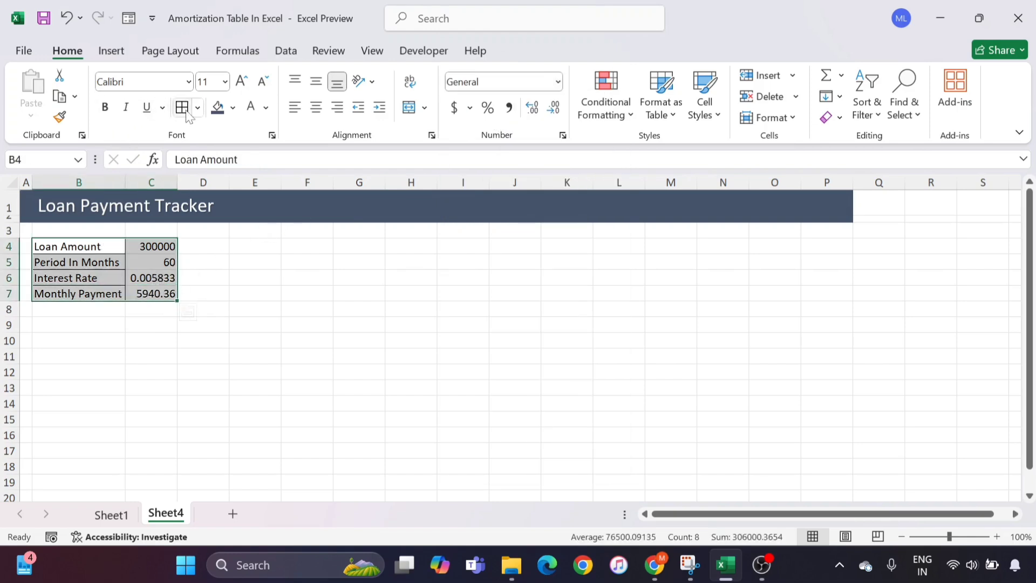
click(154, 325)
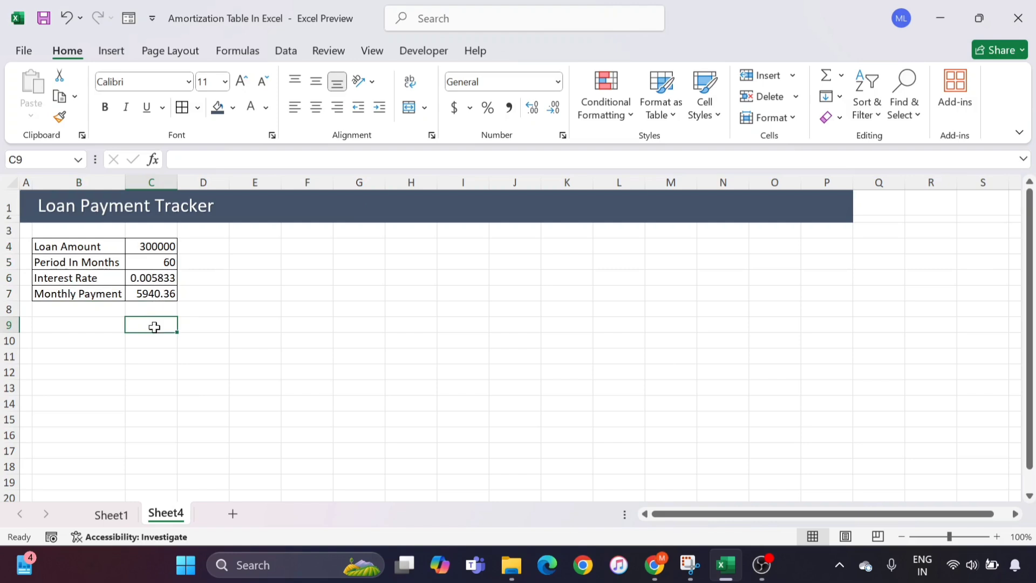
Step: Copy the table header row B9:H9 from Sheet1 and paste it at B9 of Sheet4
click(71, 325)
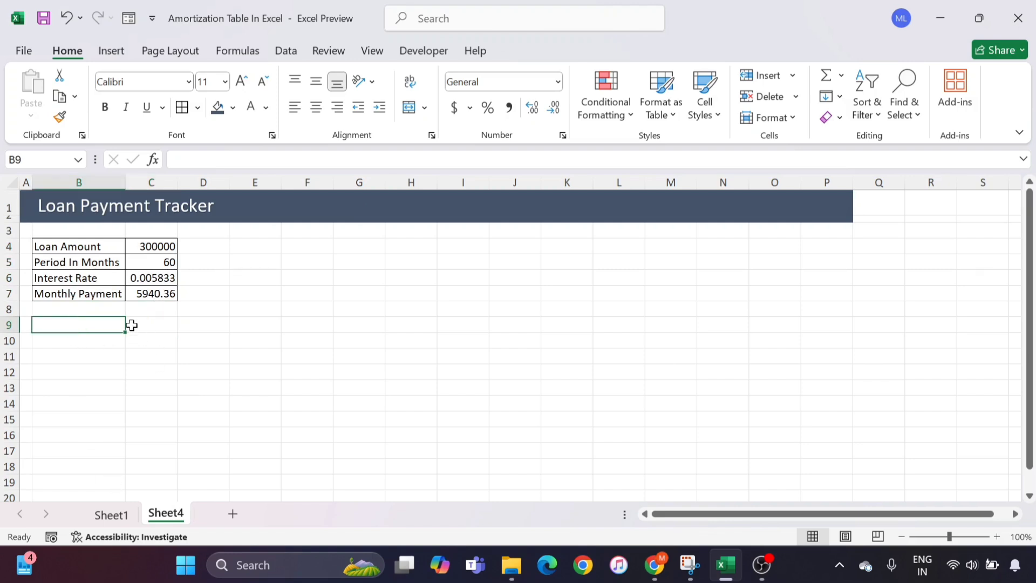
click(114, 515)
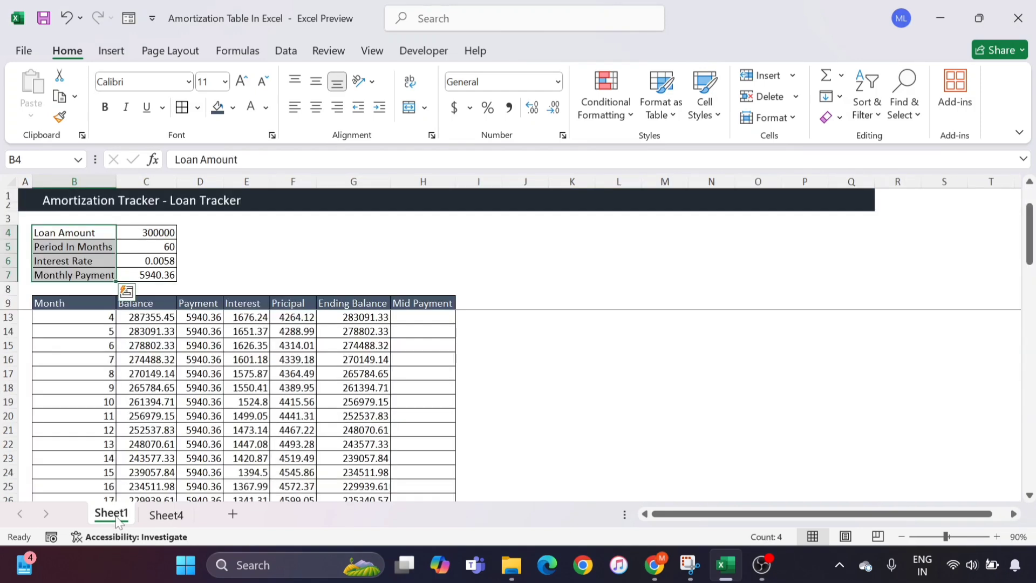
shift+click(419, 303)
key(ctrl+c)
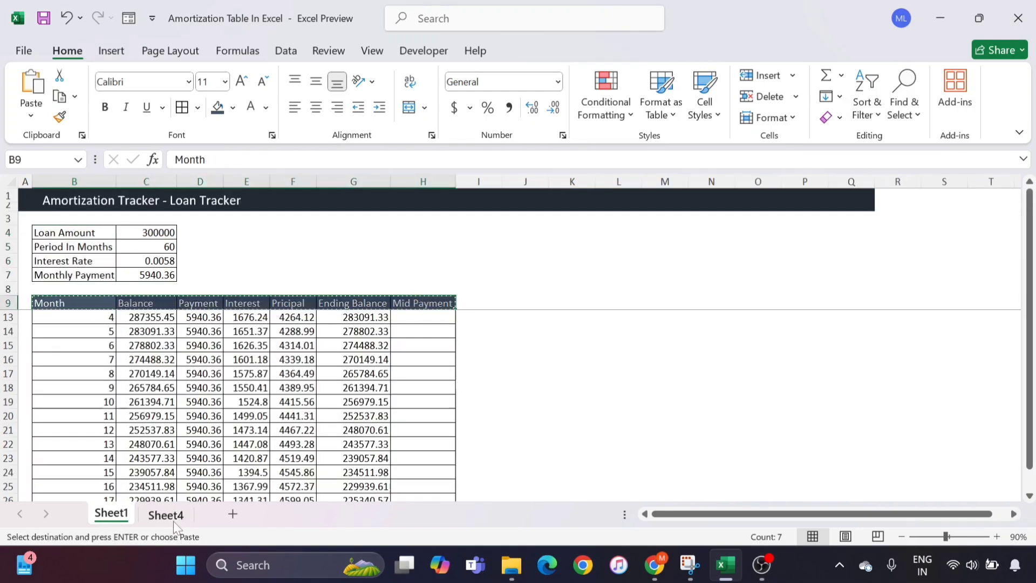
click(166, 514)
key(ctrl+v)
click(230, 354)
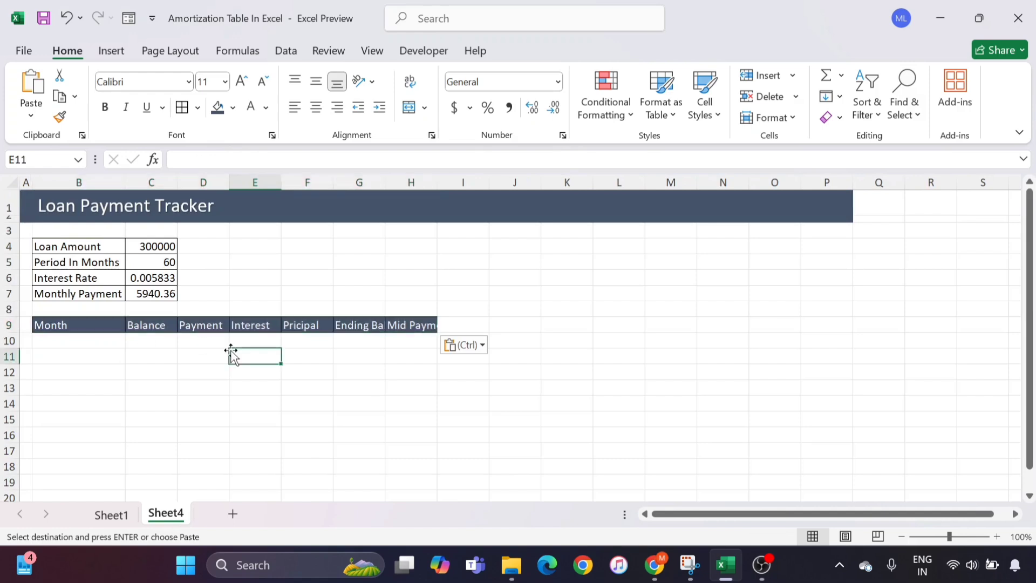
Step: Enter month numbers 1 and 2 in B10 and B11 of the Month column
click(92, 342)
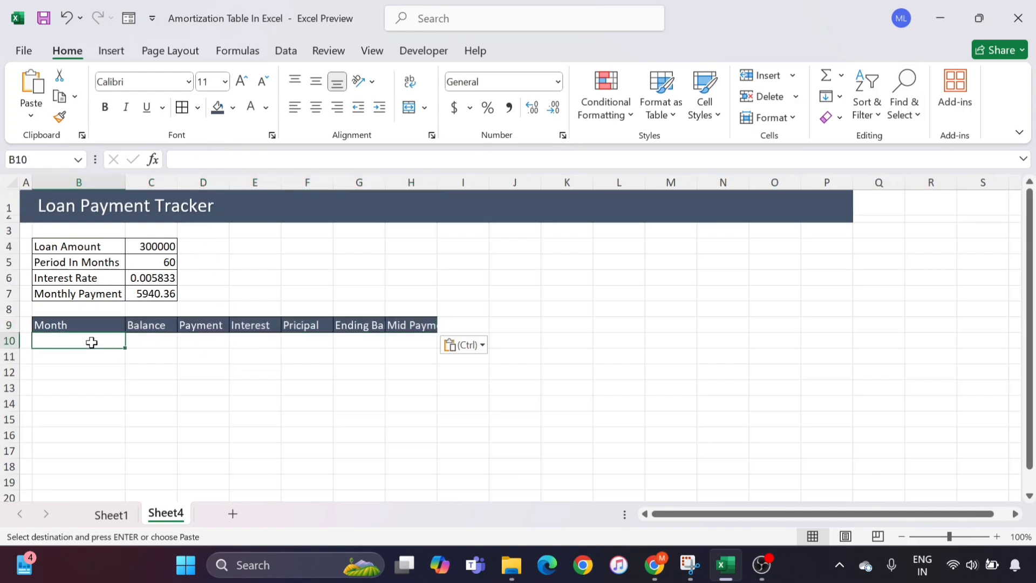
text(1)
key(Return)
text(2)
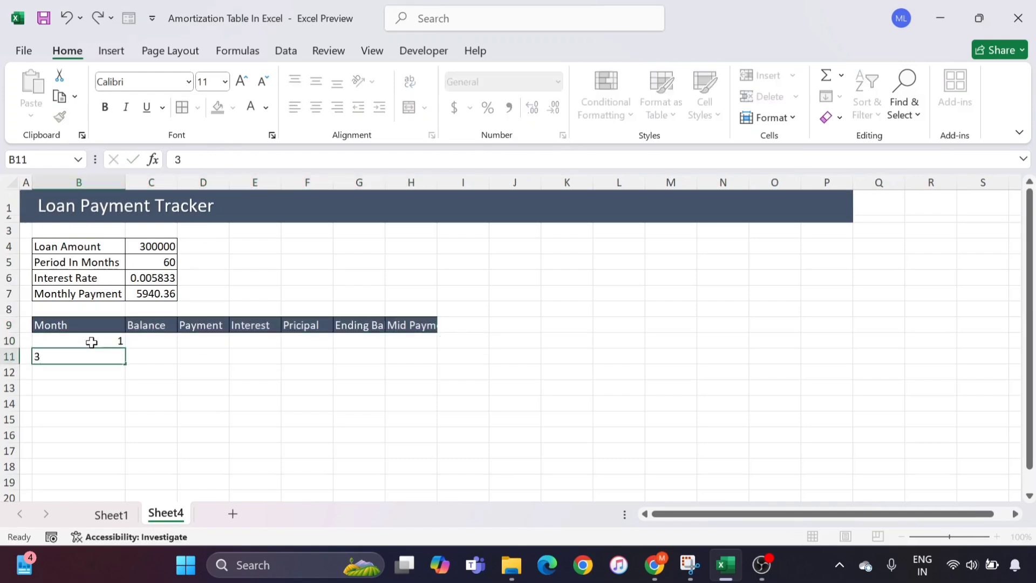
key(Return)
key(Up)
key(F2)
key(Tab)
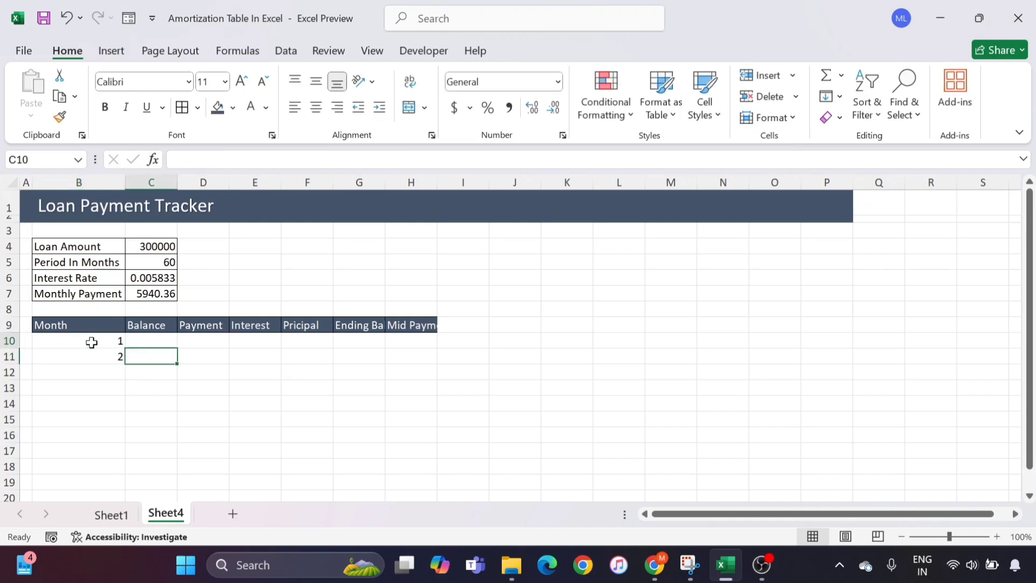
Step: Link the first month's balance in C10 to the loan amount with the formula =C4
key(Up)
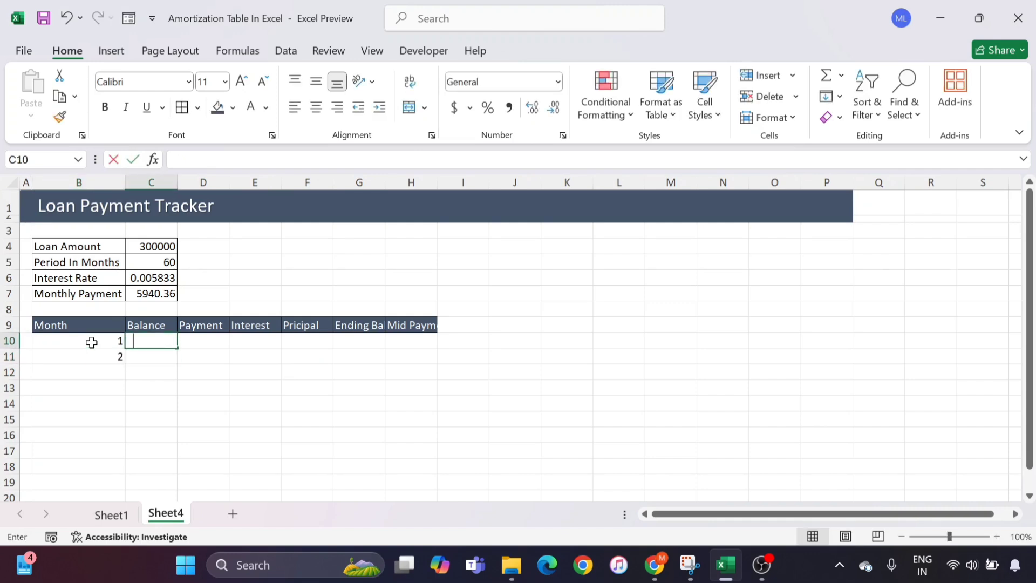
text(=)
click(150, 248)
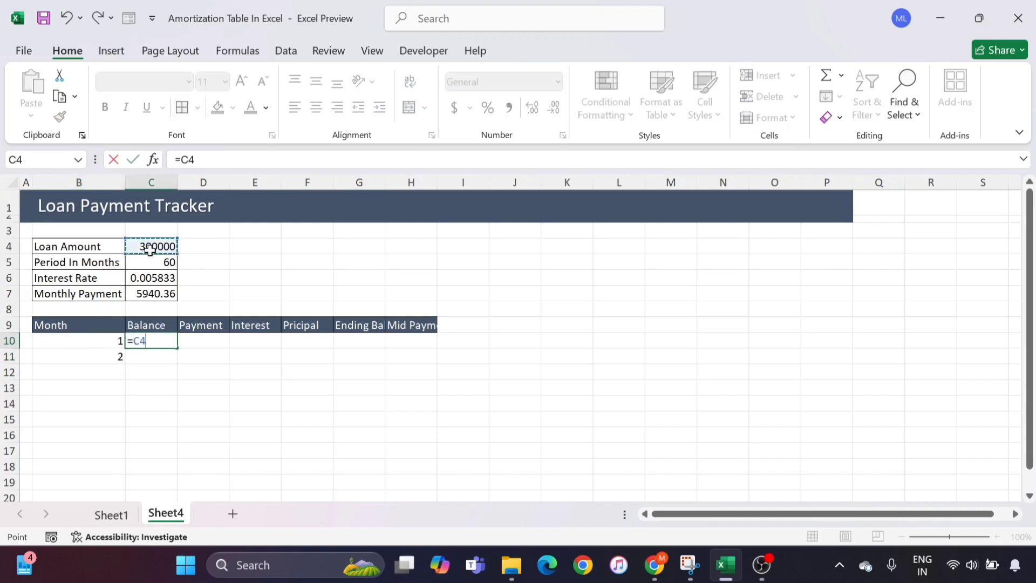
key(Return)
key(Up)
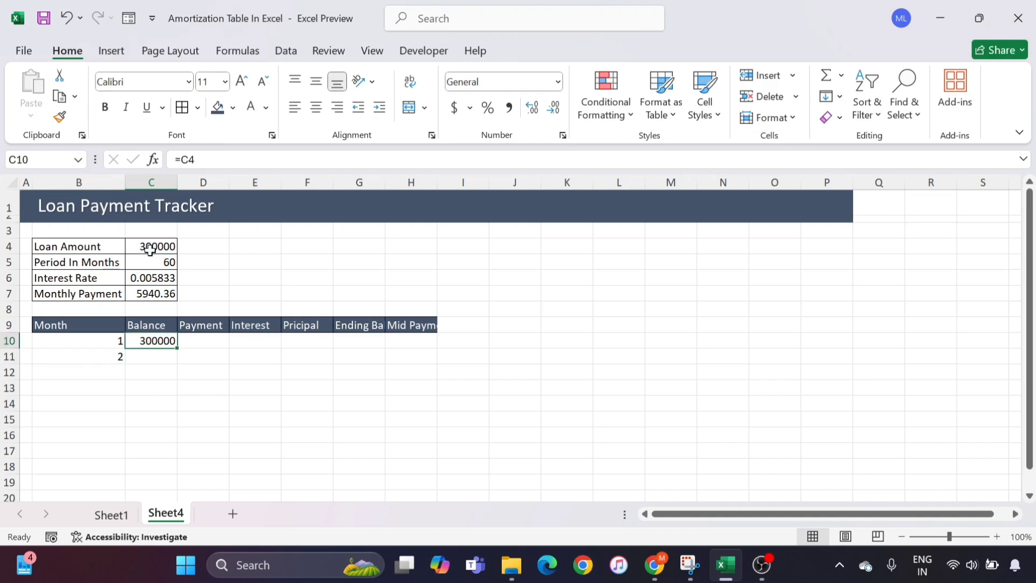
Step: Enter the formula =$C$7 in D10 as the first month's payment
key(Right)
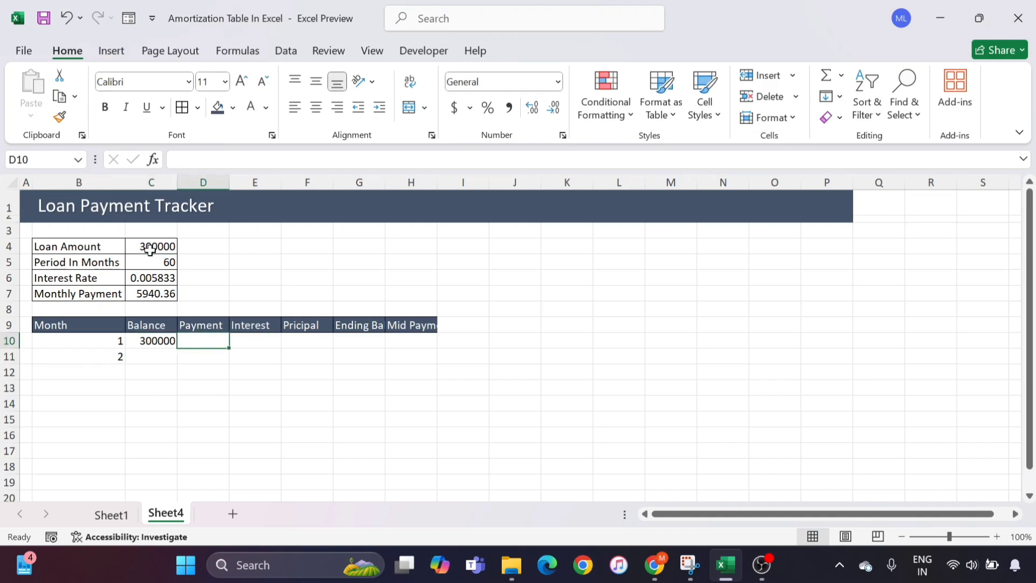
text(=)
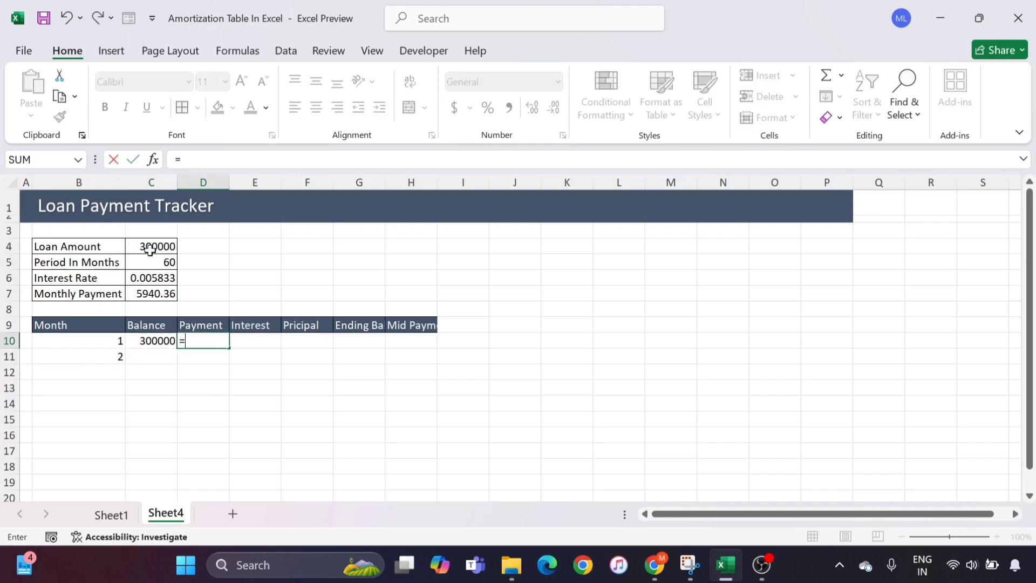
click(144, 294)
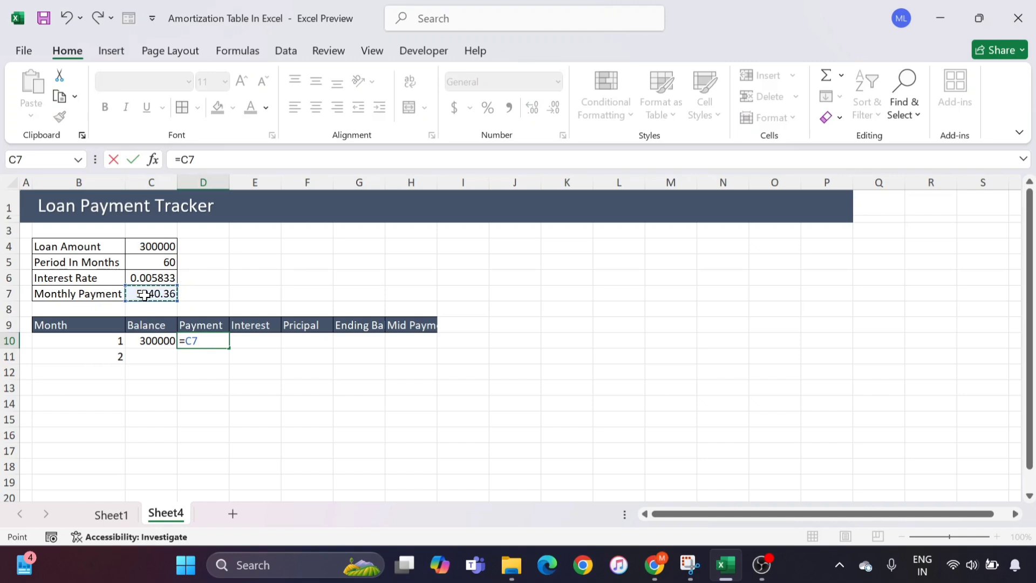
key(F4)
key(Return)
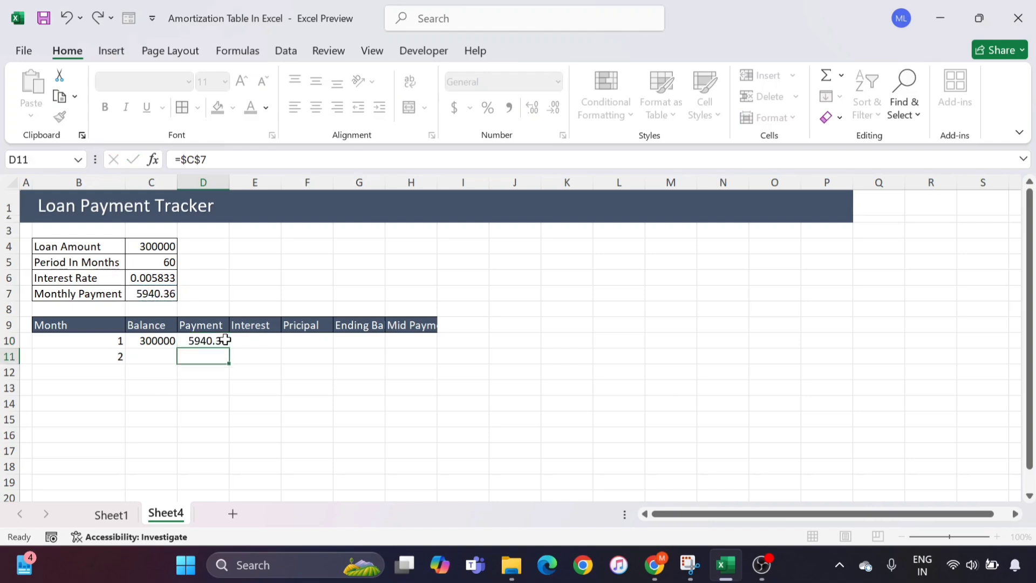
click(258, 340)
click(192, 338)
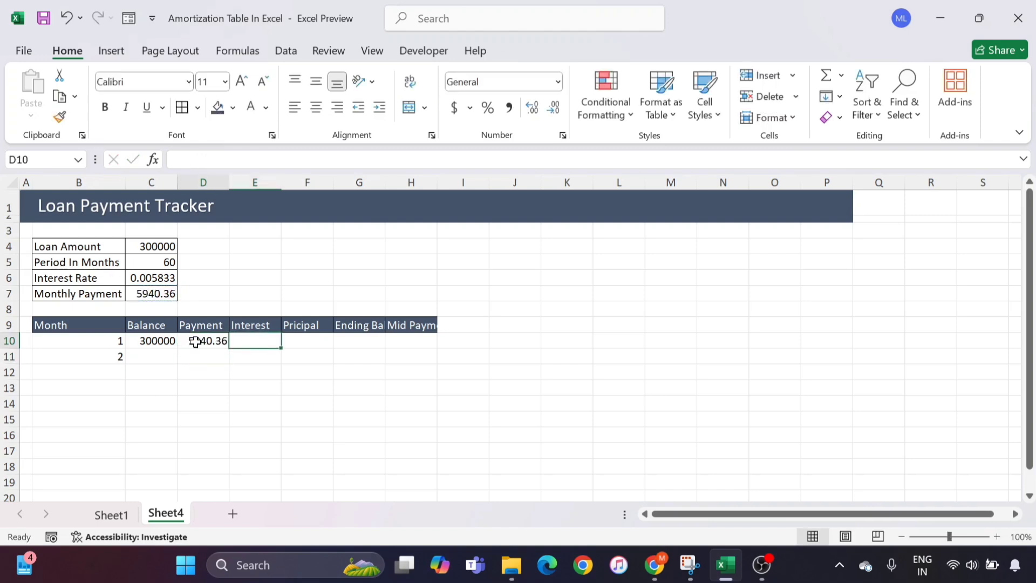
Step: Enter the formula =C10*$C$6 in E10 to calculate the first month's interest
click(265, 342)
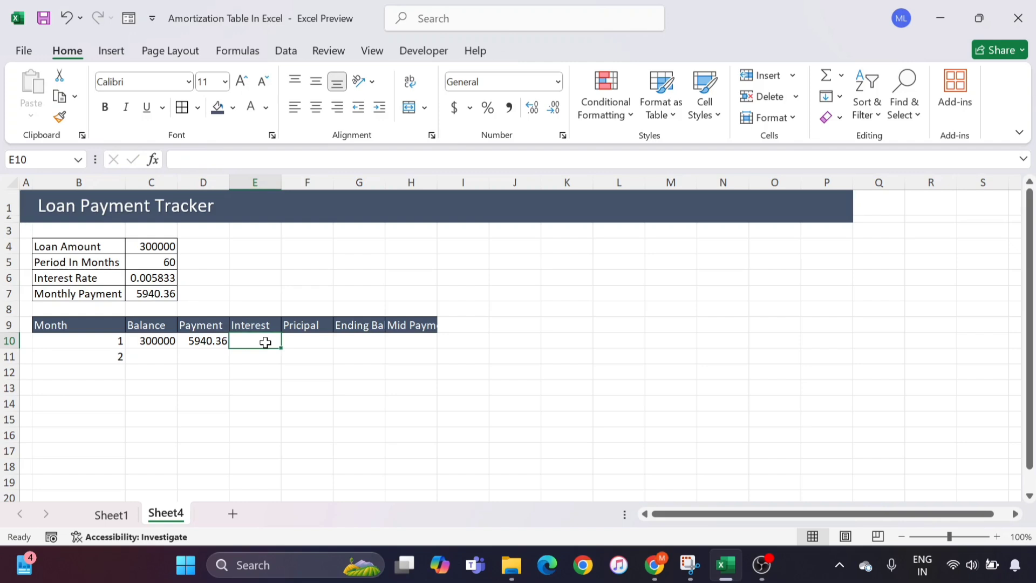
text(=)
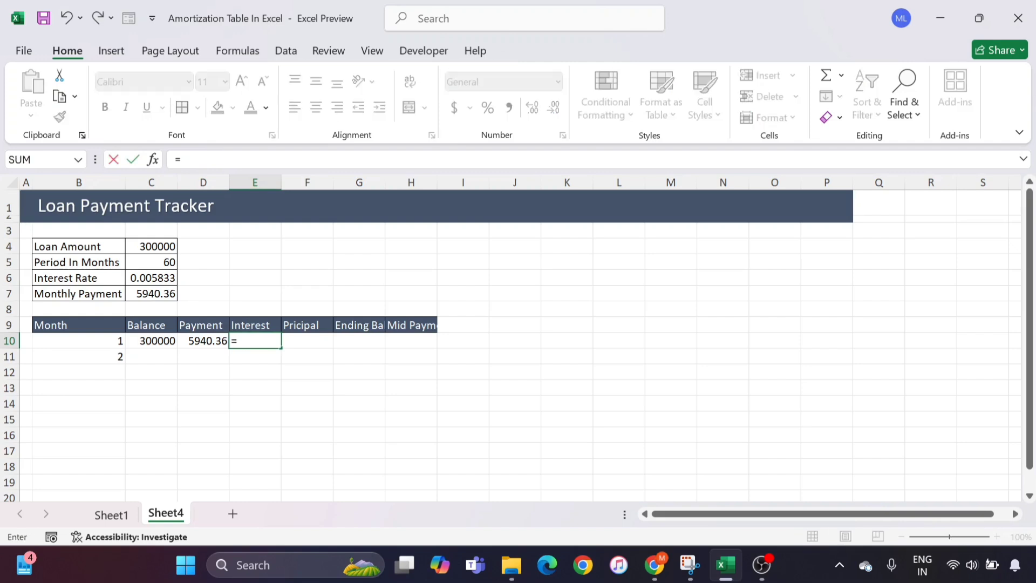
click(158, 342)
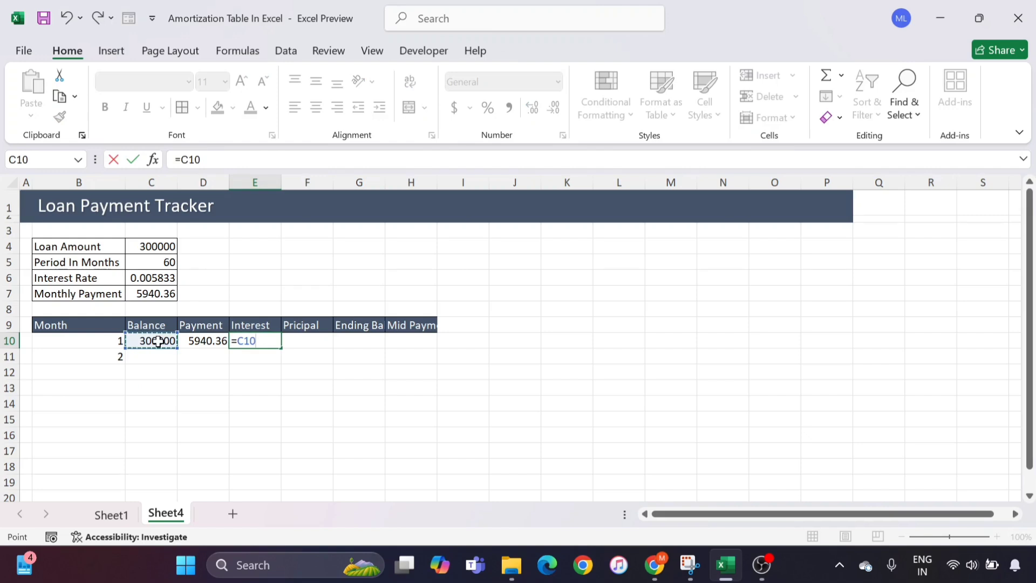
text(*)
click(152, 279)
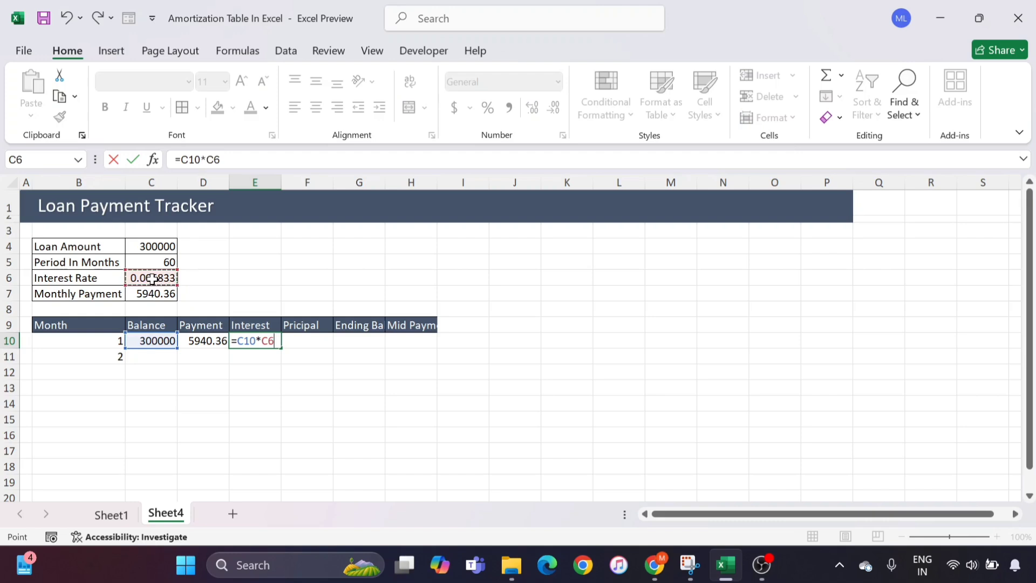
key(F4)
key(Return)
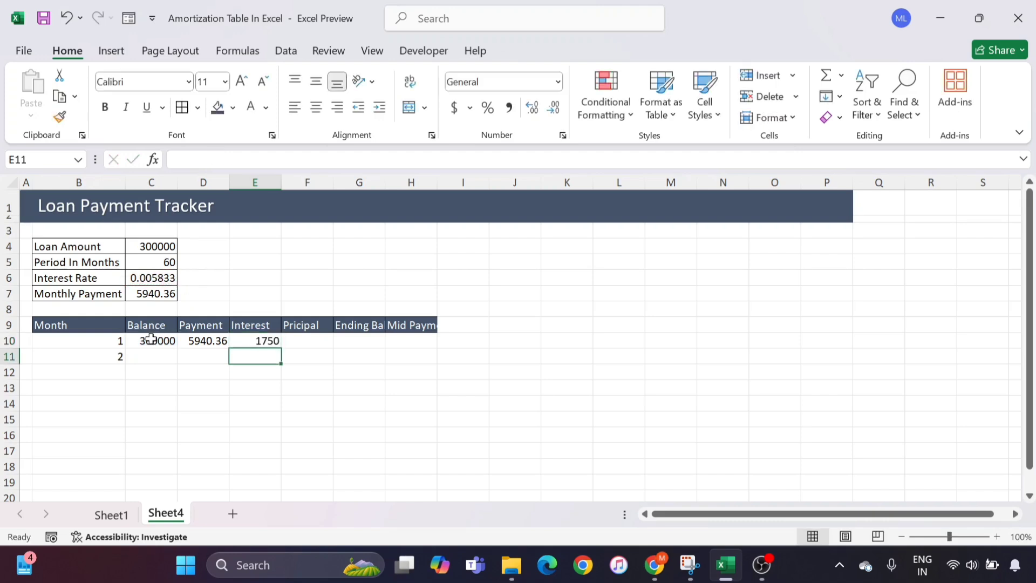
click(151, 341)
click(257, 341)
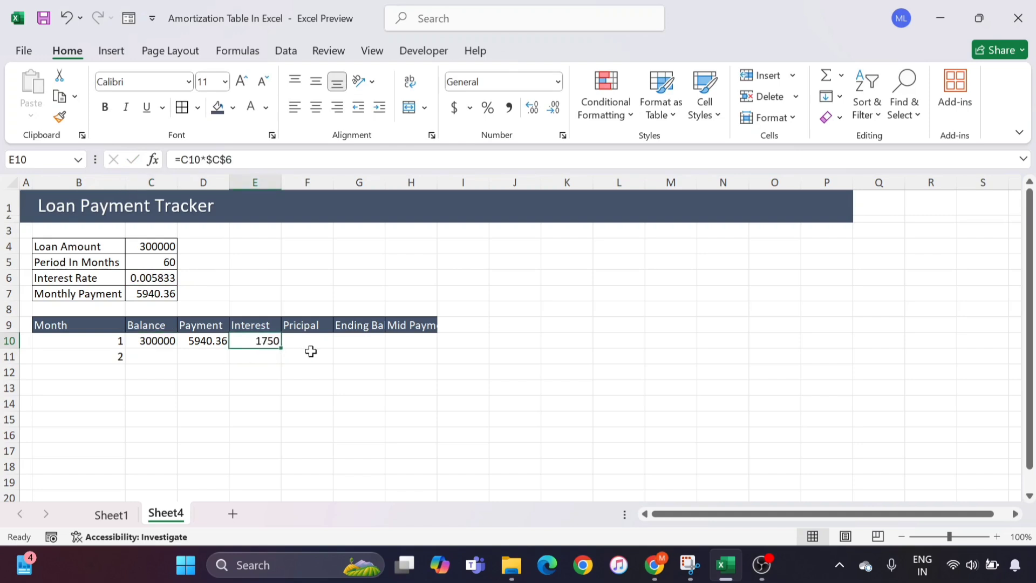
Step: Enter the formula =D10-E10 in F10 to calculate the first month's principal
click(313, 343)
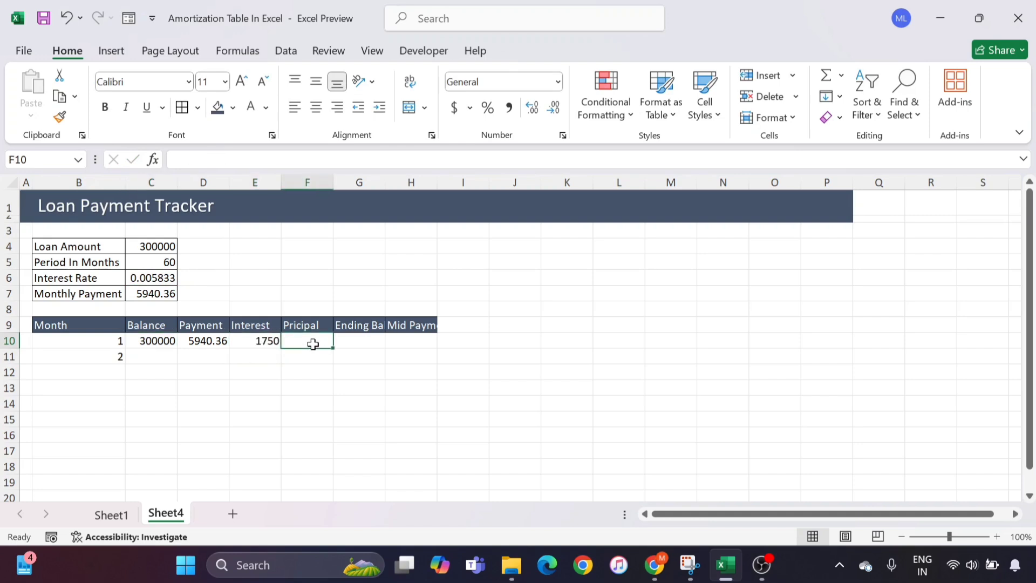
text(=)
click(212, 342)
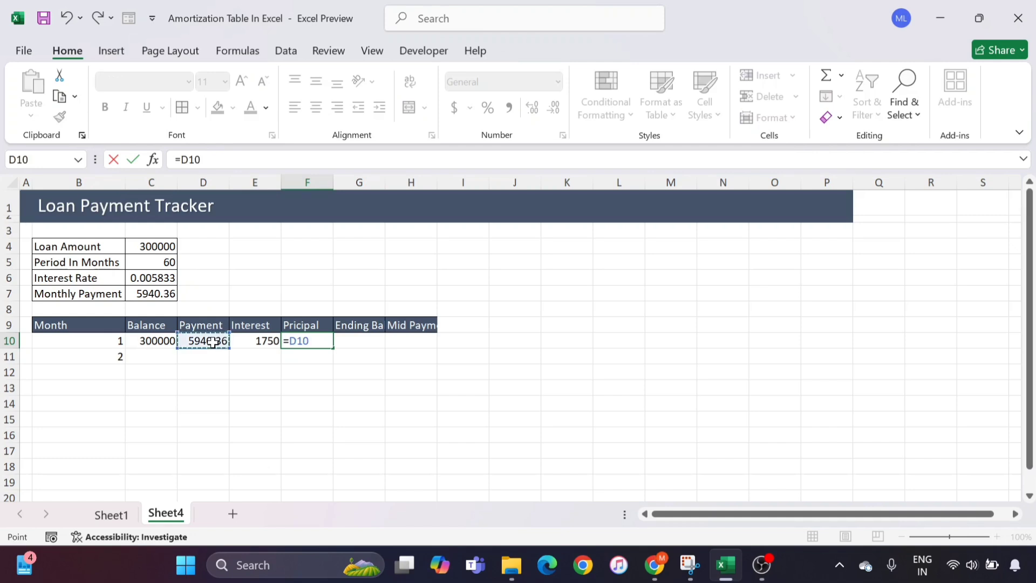
text(-)
click(265, 343)
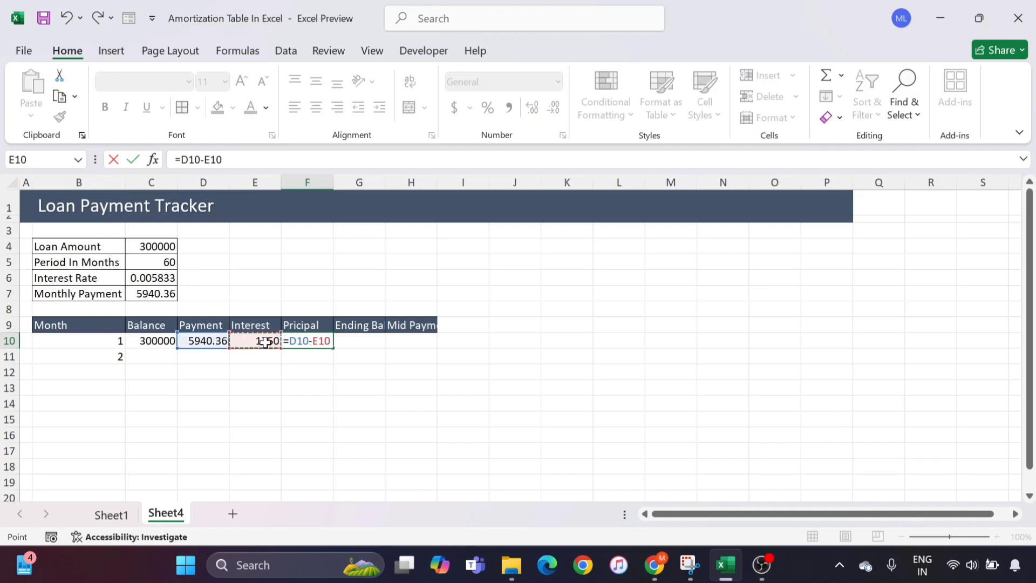
key(Return)
click(298, 342)
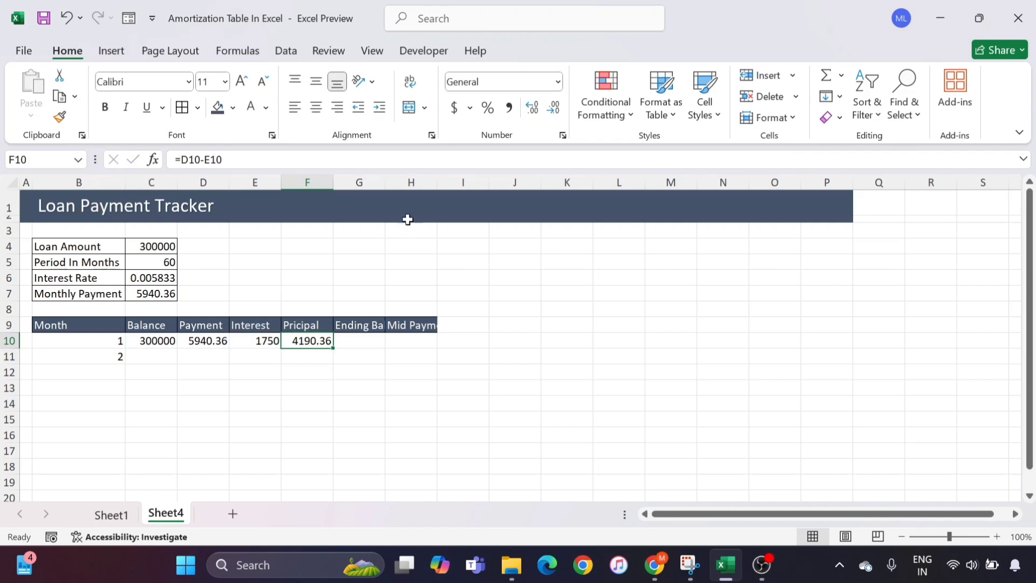
Step: Autofit column G to its Ending Balance header and enter the formula =C10-F10 in G10
double_click(387, 178)
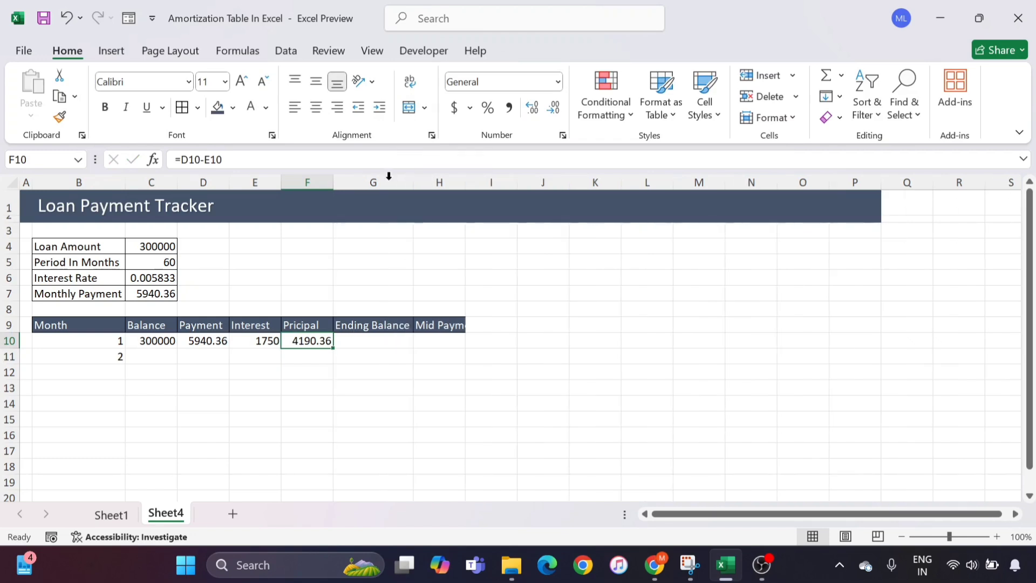
click(365, 343)
text(=)
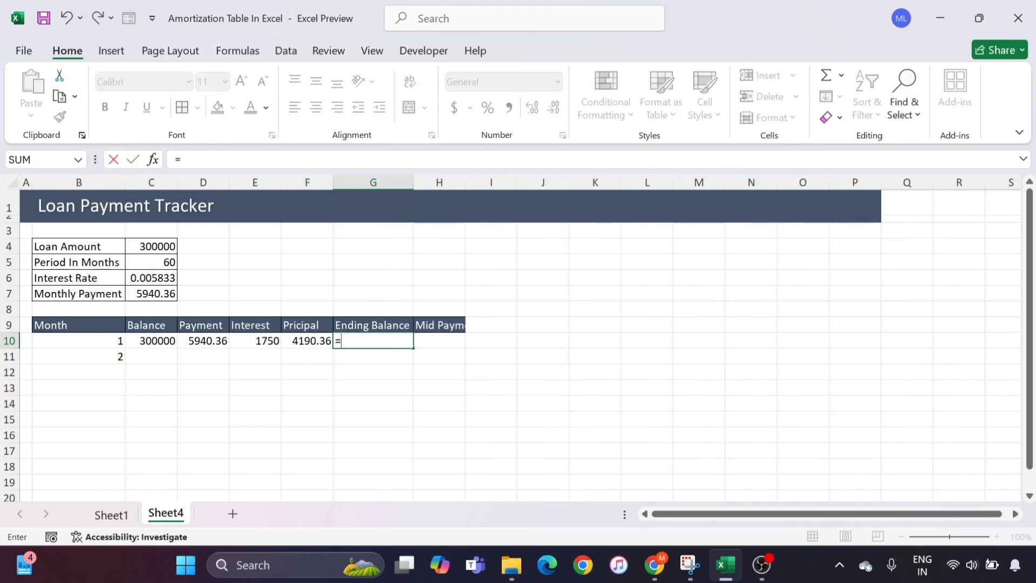
click(149, 344)
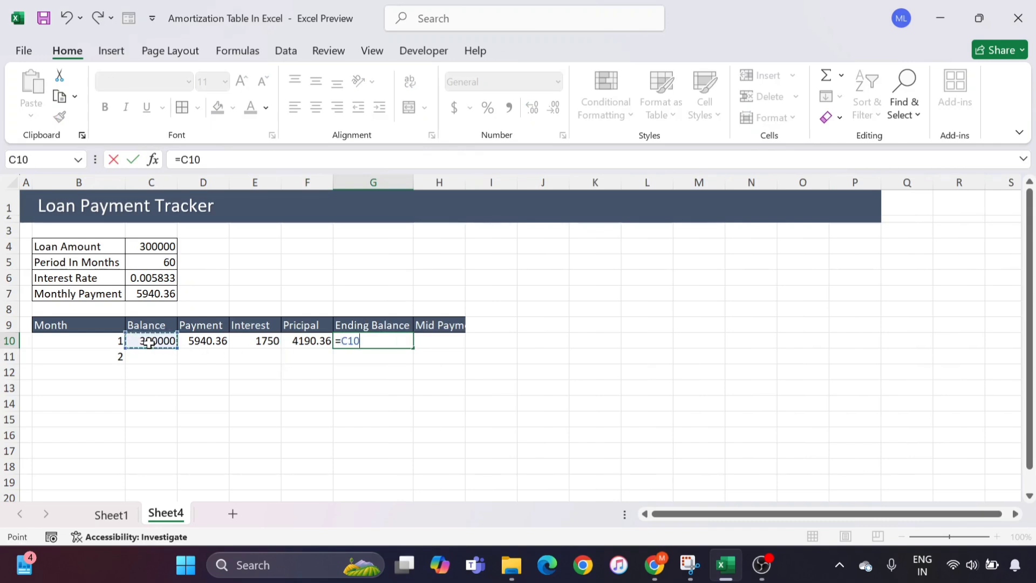
text(-)
click(309, 341)
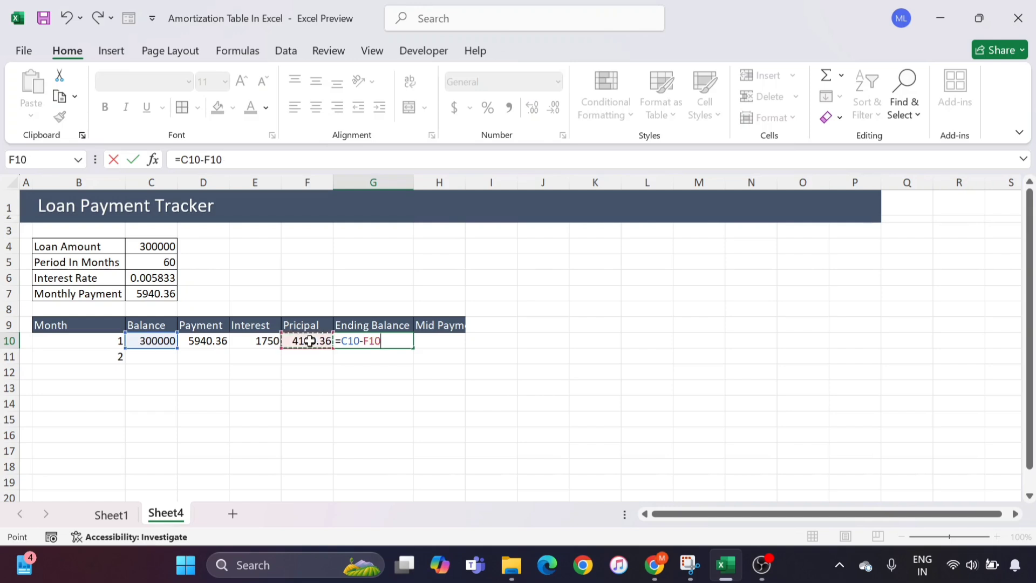
key(Return)
click(376, 341)
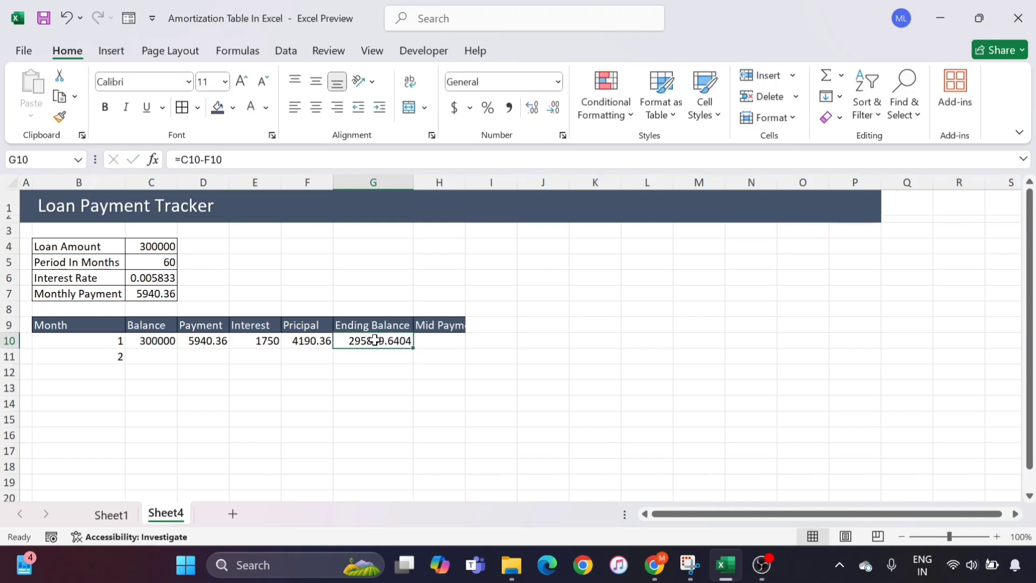
Step: Autofit the Mid Payment column H and extend the ending balance formula in G10 to =C10-F10-H10
click(451, 342)
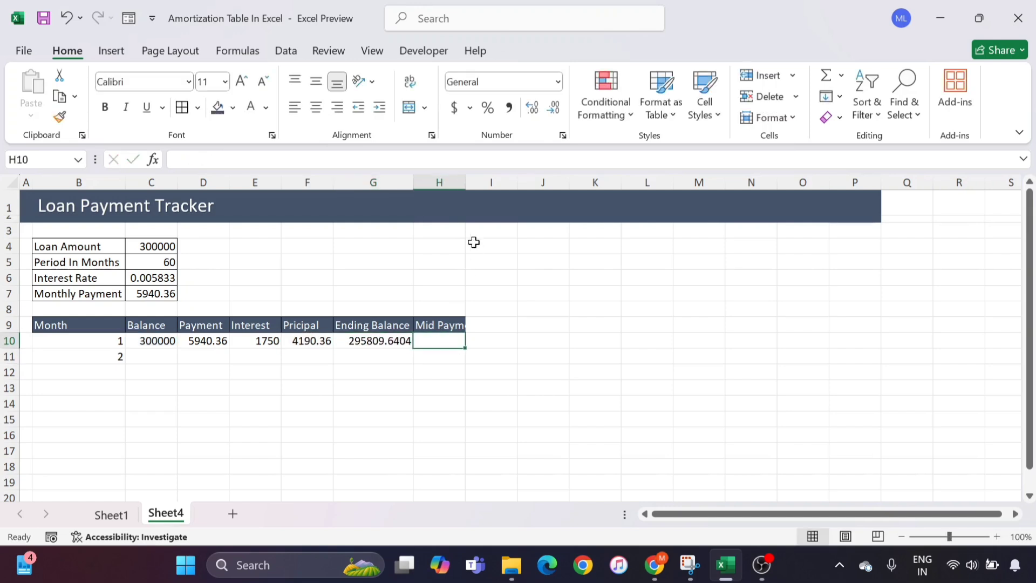
double_click(464, 178)
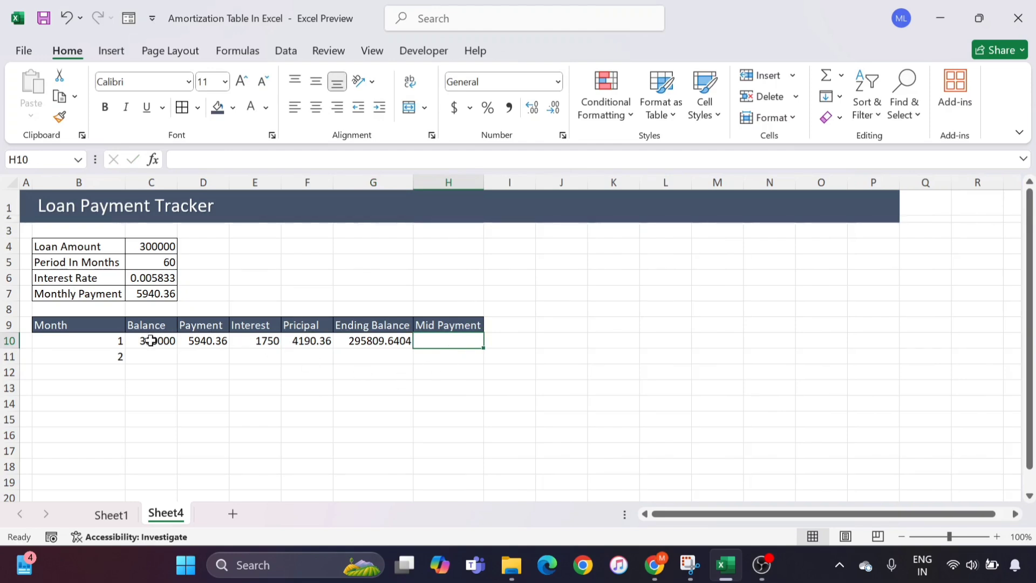
click(380, 343)
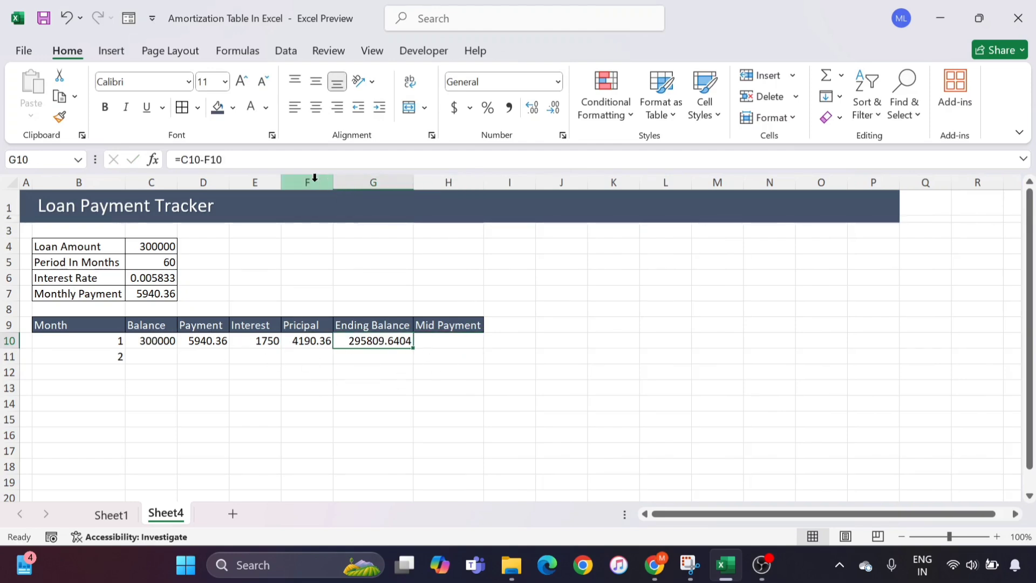
click(258, 160)
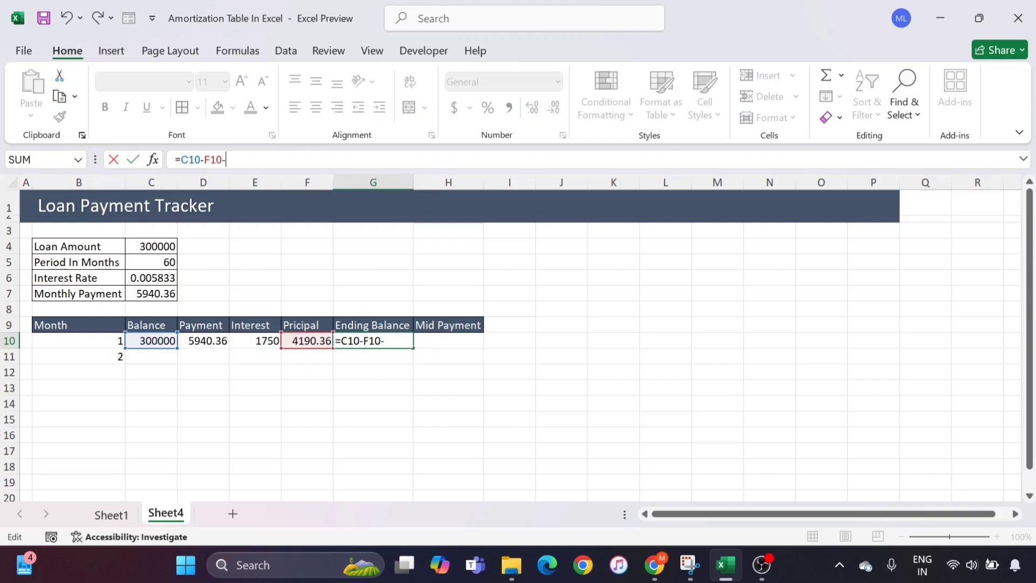
click(434, 339)
key(Return)
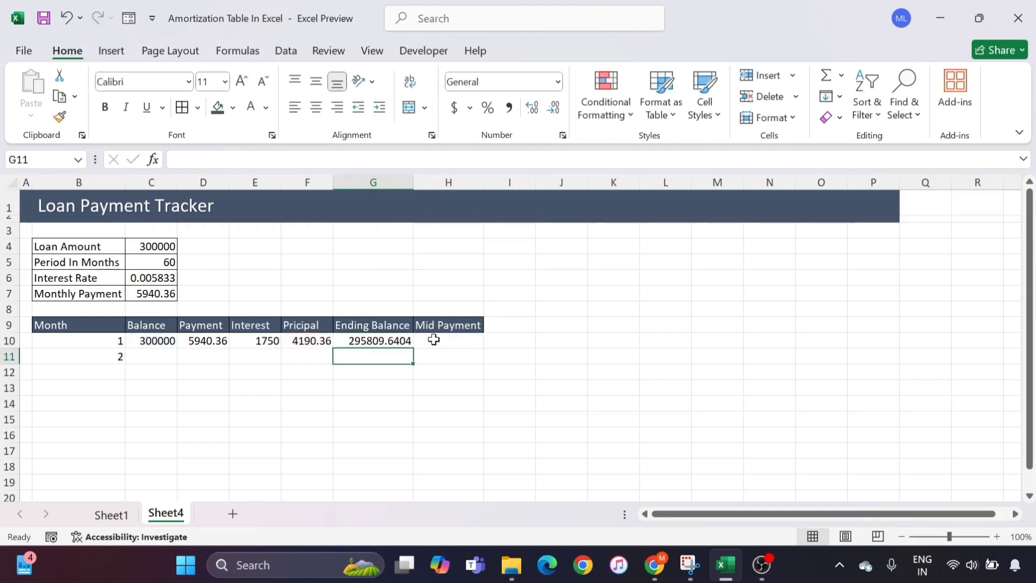
Step: Link the second month's balance in C11 to the previous ending balance with the formula =G10
click(163, 356)
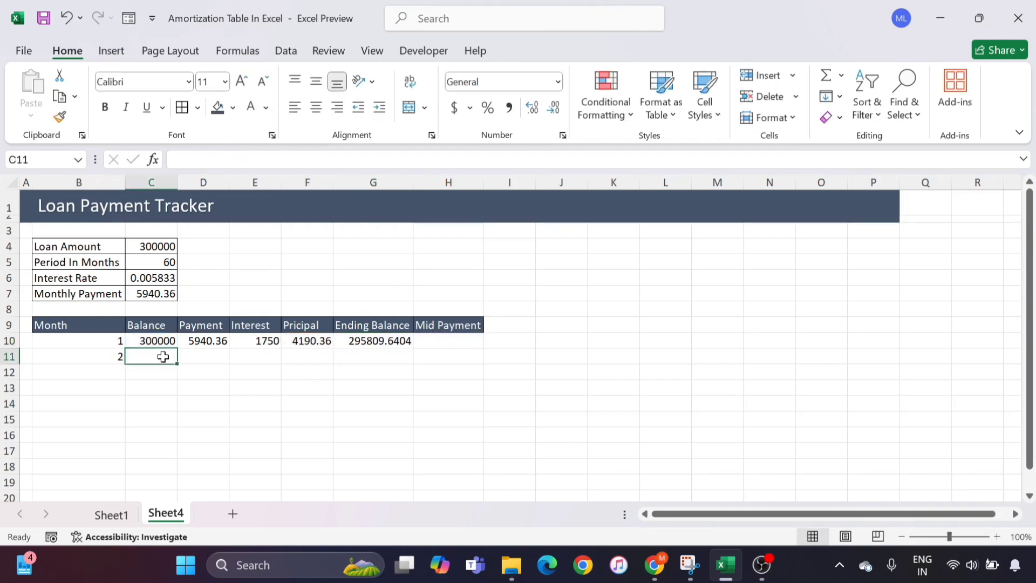
text(=)
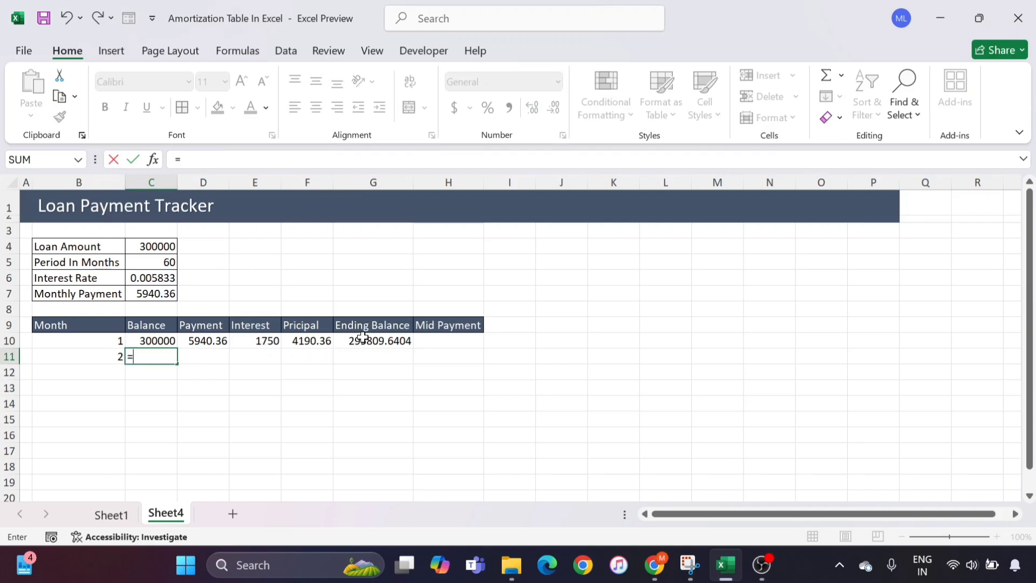
text(G10)
key(Return)
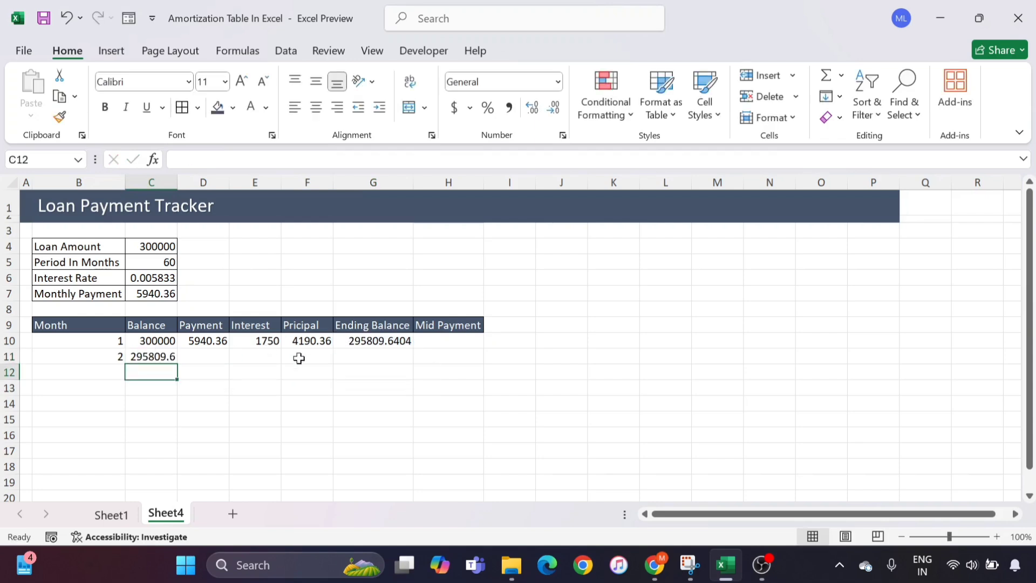
Step: Copy the payment, interest, principal and ending balance formulas from D10:G10 down to row 11
click(205, 337)
click(273, 346)
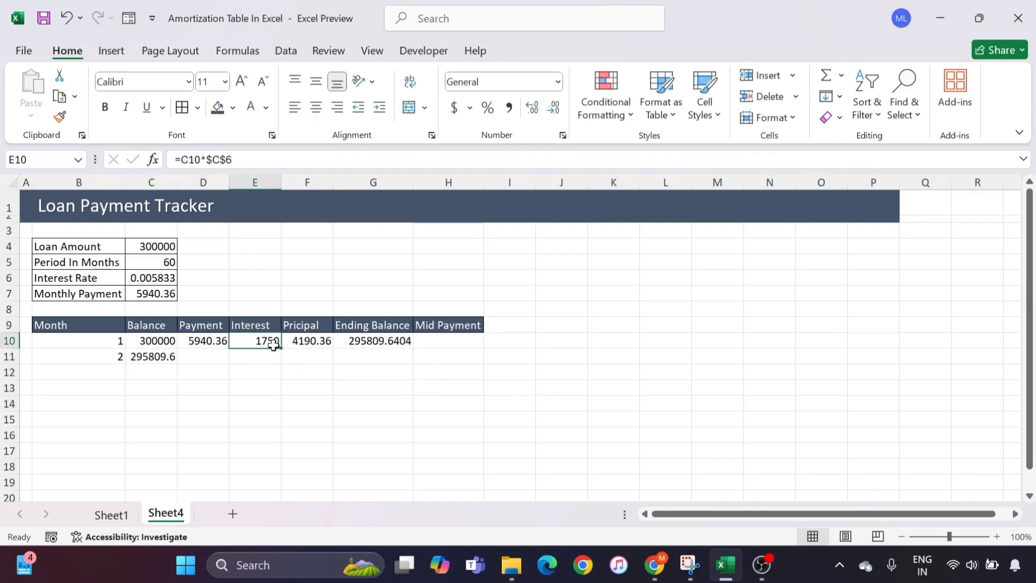
click(311, 340)
click(375, 340)
drag(213, 341, 378, 358)
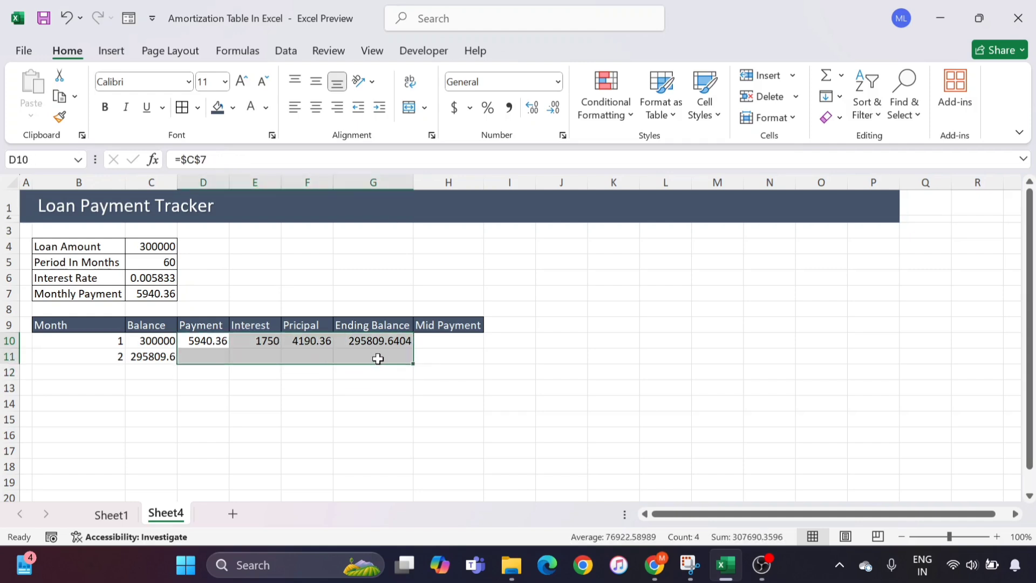
key(ctrl+d)
Step: Examine the second month's payment, interest, principal and ending balance formulas in row 11
click(216, 357)
click(257, 358)
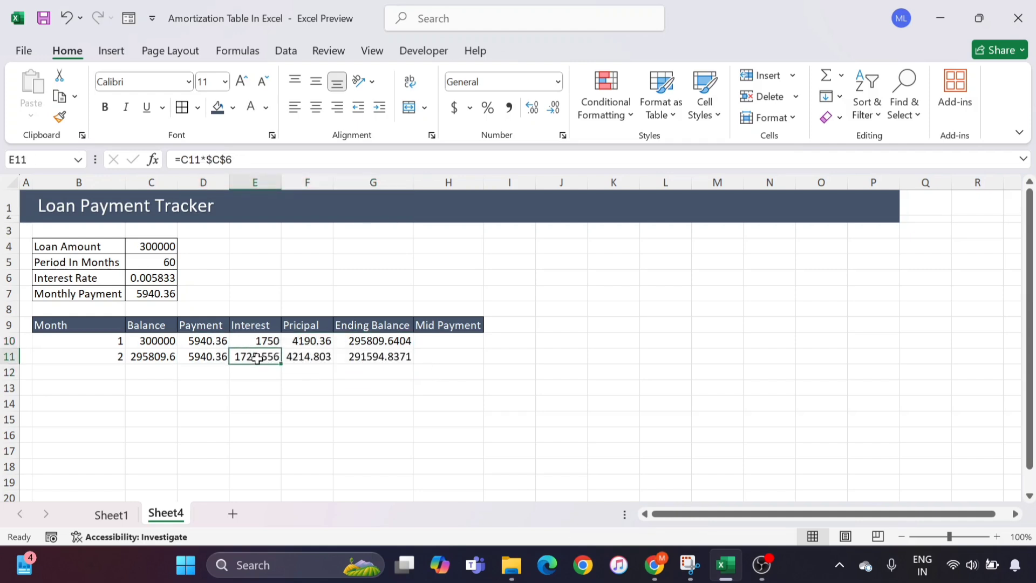
click(266, 341)
drag(269, 352, 262, 356)
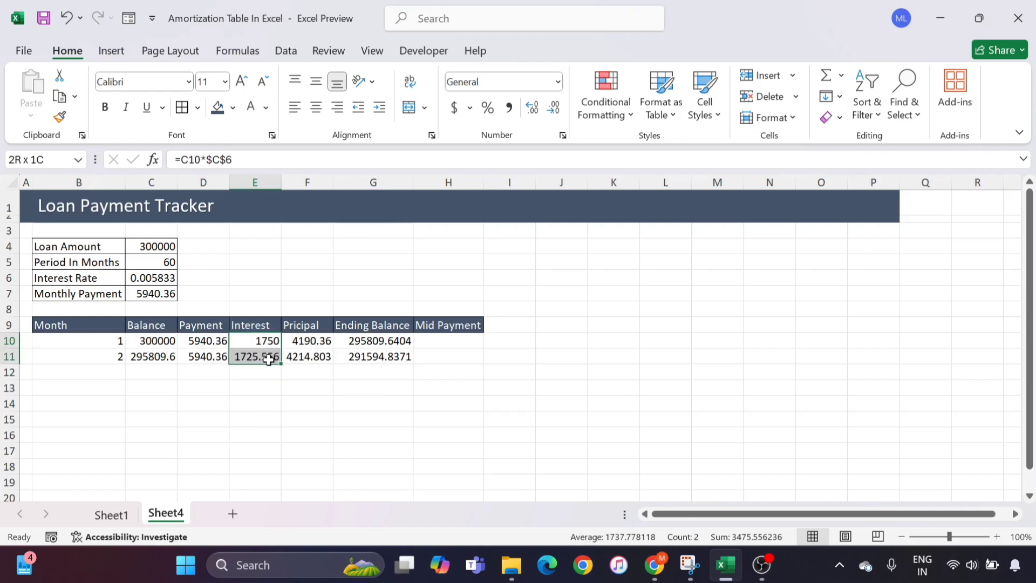
click(305, 360)
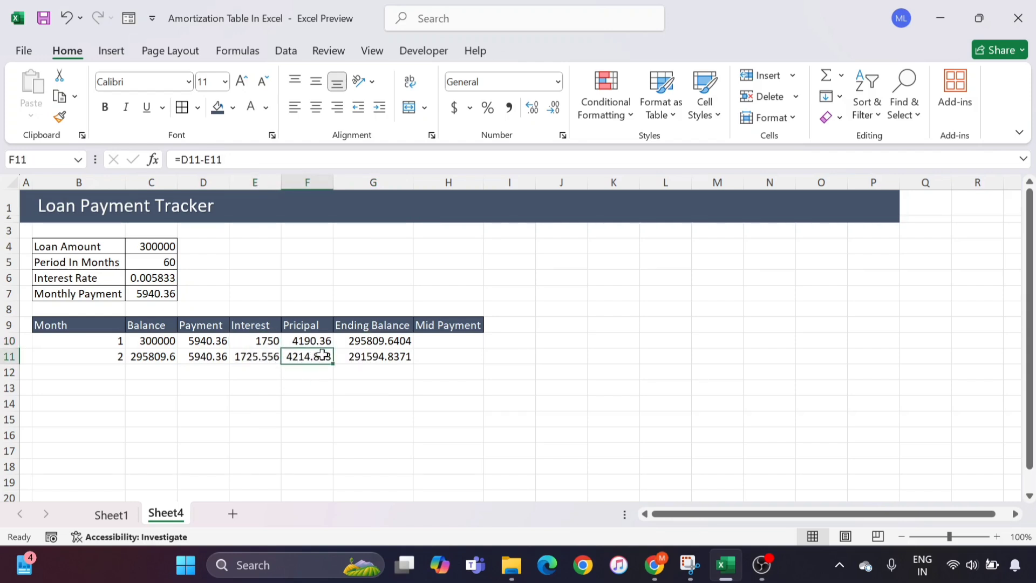
click(371, 357)
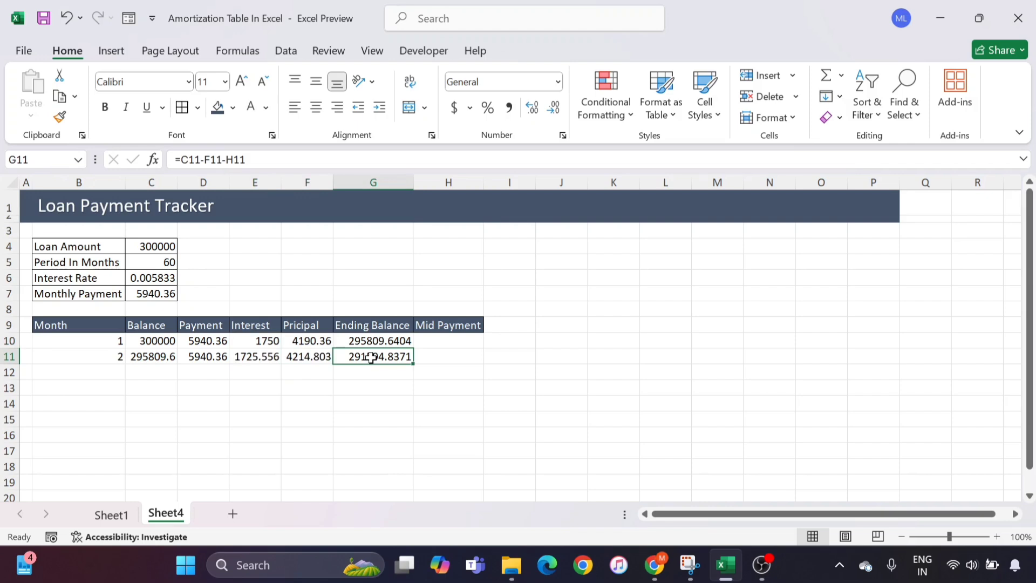
double_click(371, 357)
key(Escape)
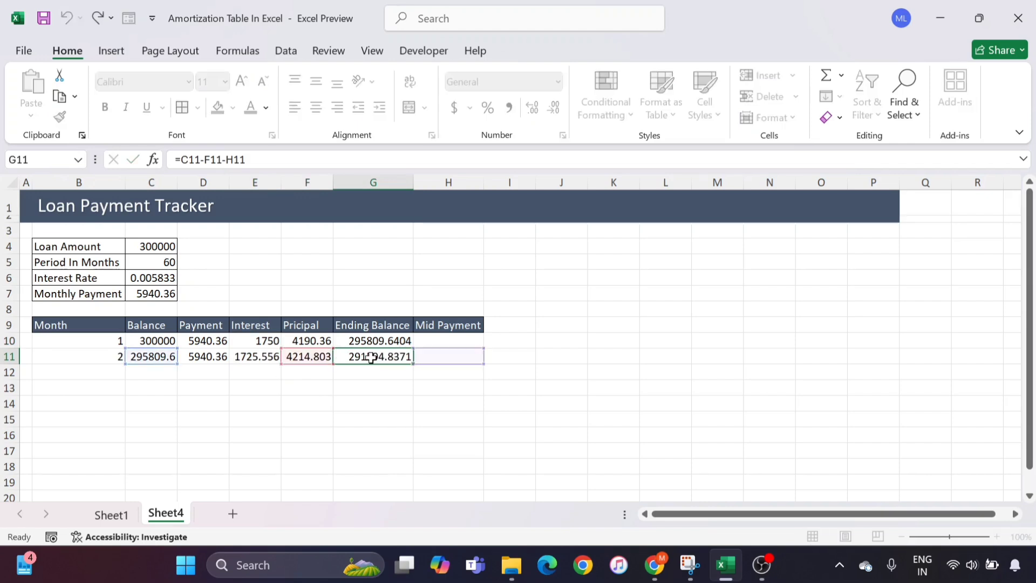
Step: Fill the second month's row B11:H11 down to row 69 so the table covers all 60 months
click(108, 356)
drag(108, 356, 446, 356)
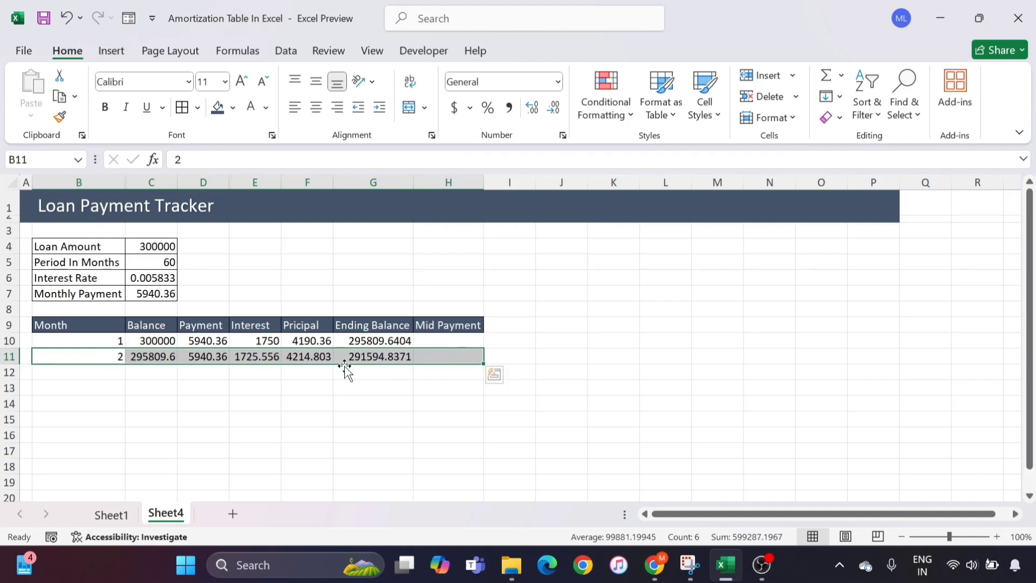
drag(483, 363, 479, 428)
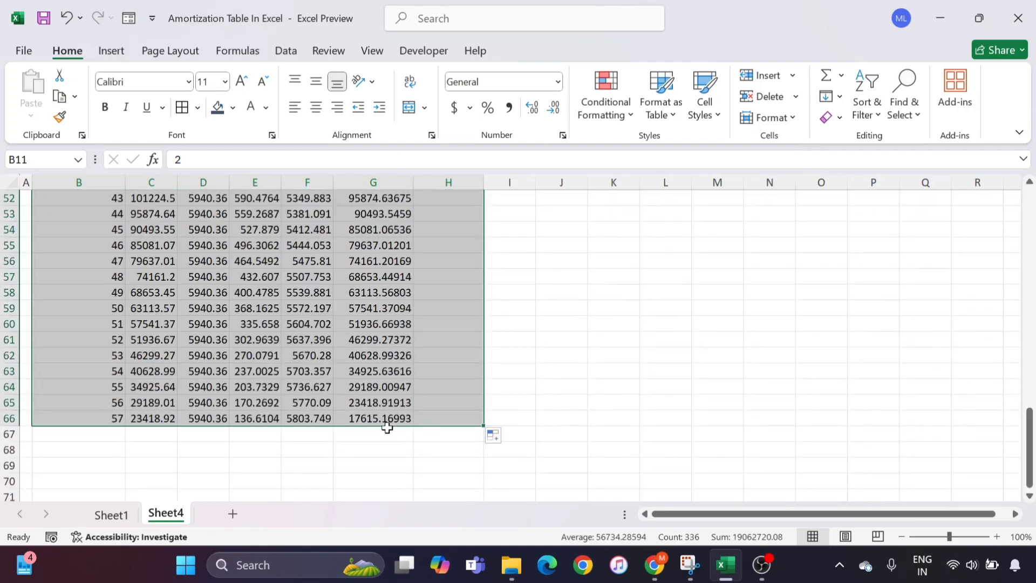
scroll(300, 404, down, 1)
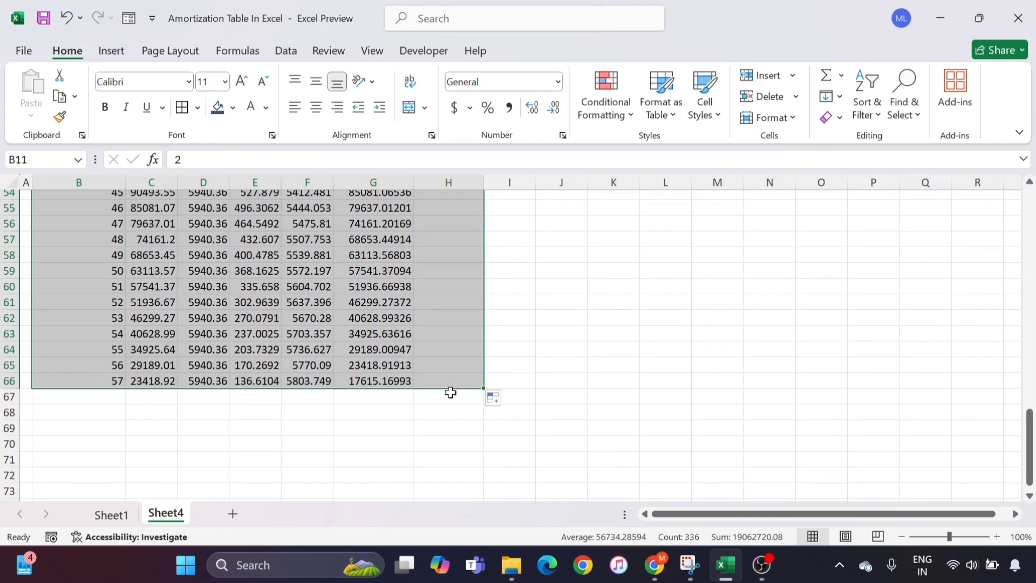
drag(483, 388, 482, 432)
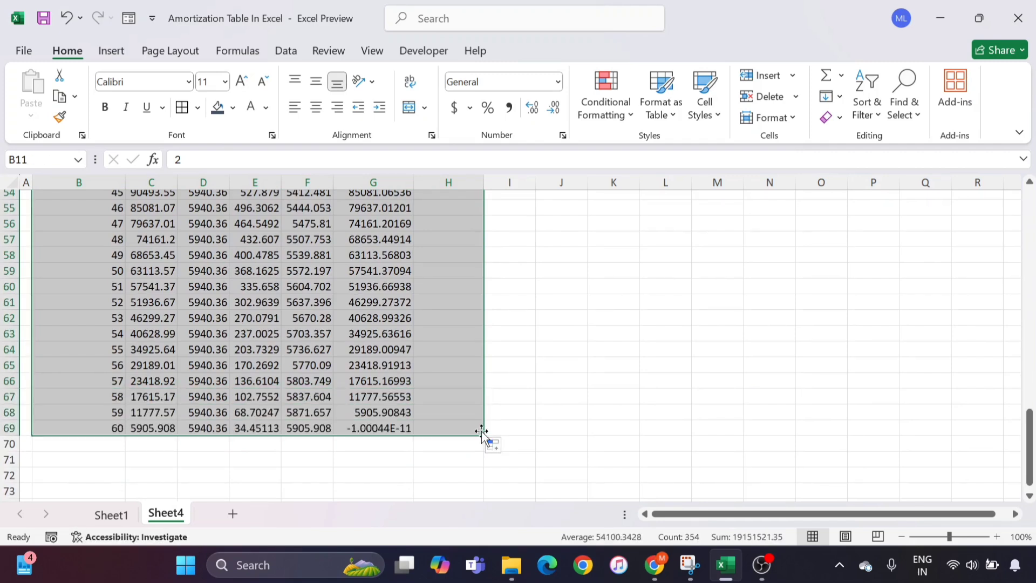
Step: Review the final month's payment, principal and ending balance in row 69, and return to the top of the sheet
click(361, 425)
click(363, 415)
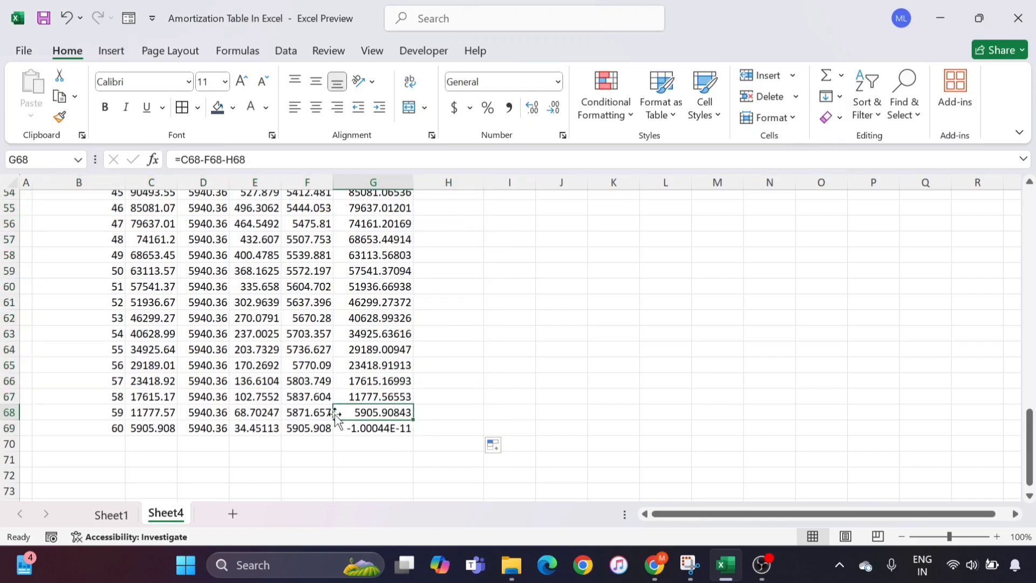
click(321, 426)
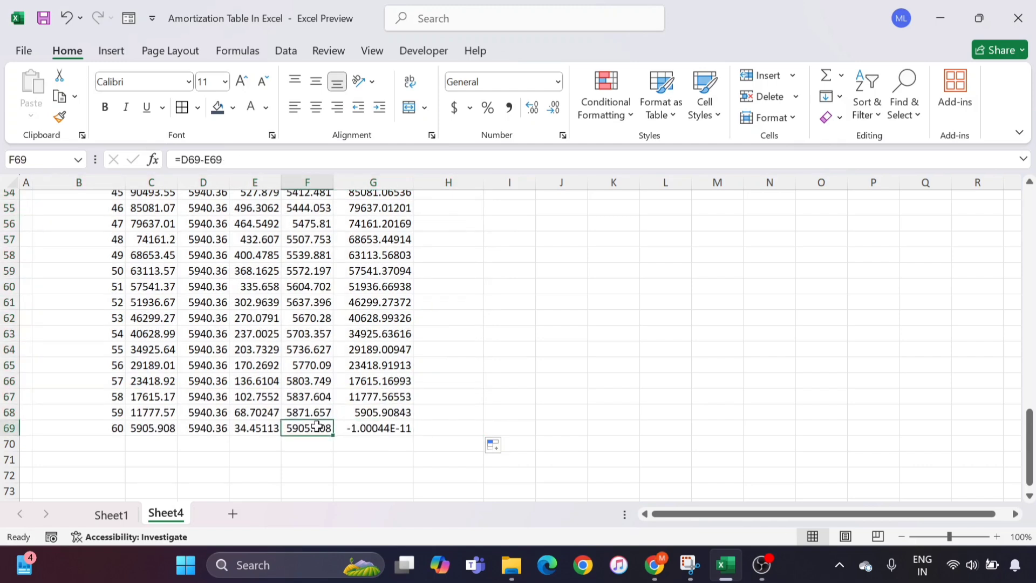
click(353, 429)
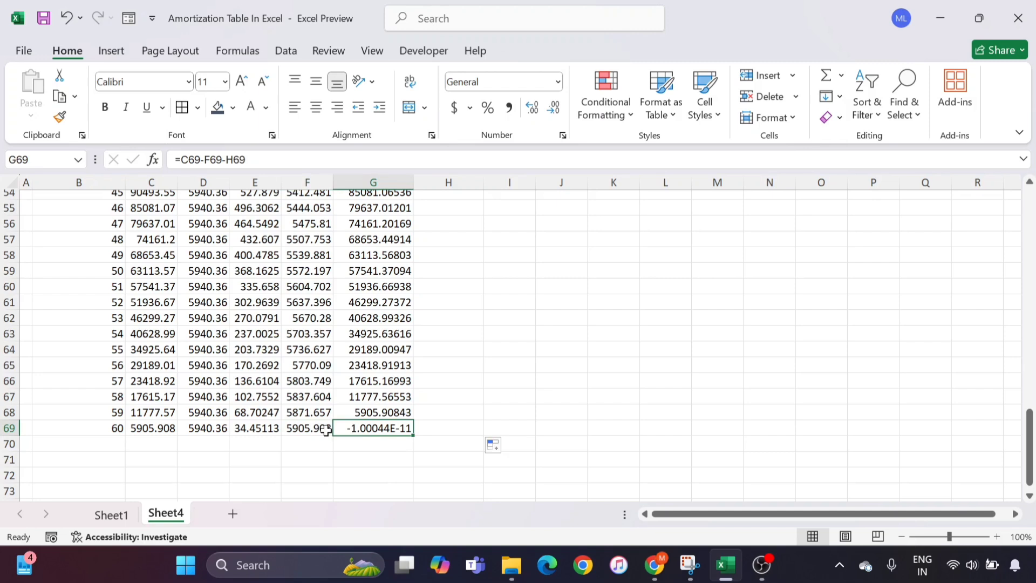
click(326, 430)
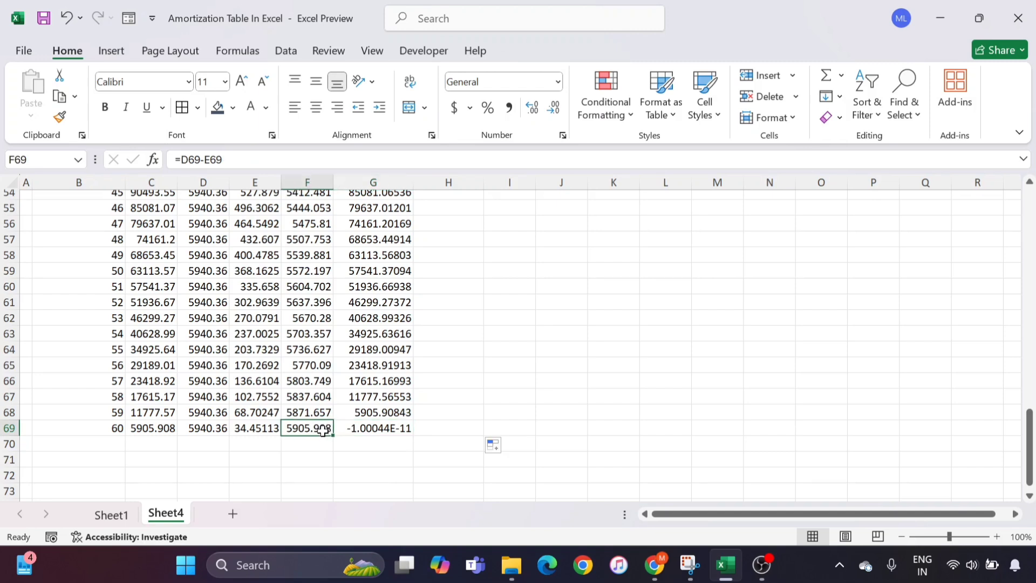
drag(116, 430, 362, 429)
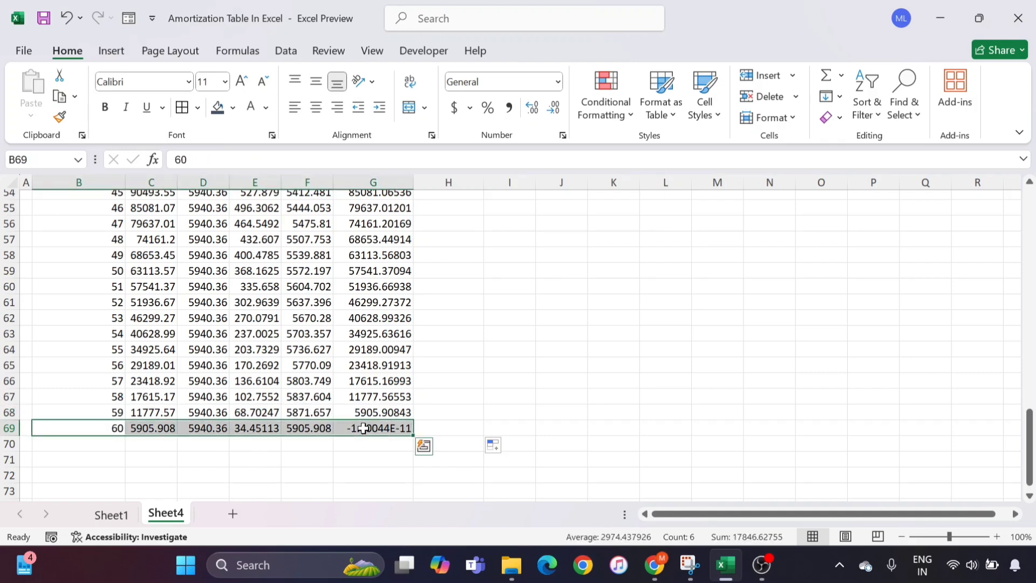
click(199, 427)
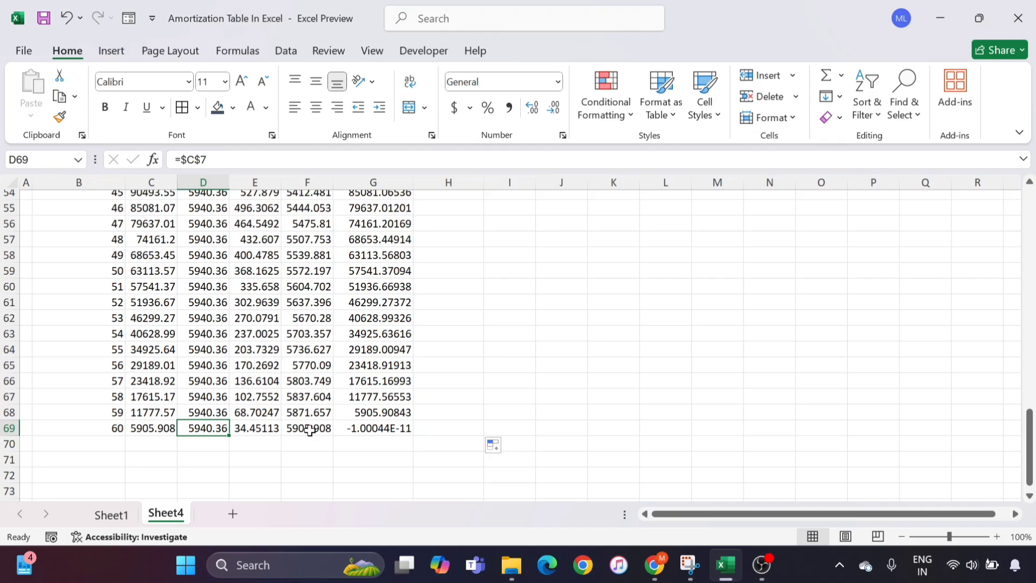
key(ctrl+Up)
key(ctrl+Up)
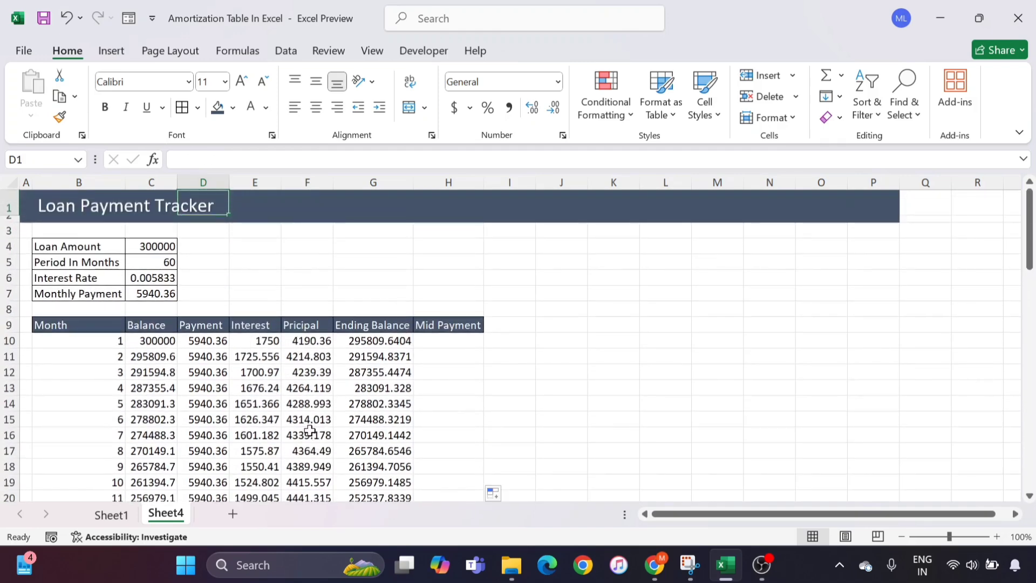
Step: Freeze the rows above row 10 so the loan details and table header stay in place while scrolling
click(355, 398)
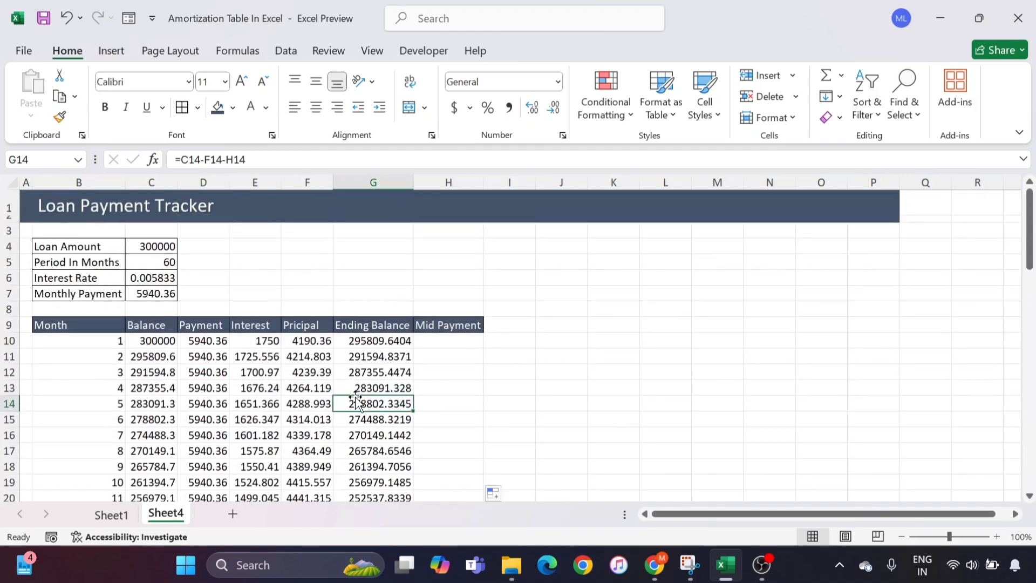
scroll(241, 366, down, 3)
scroll(242, 366, up, 3)
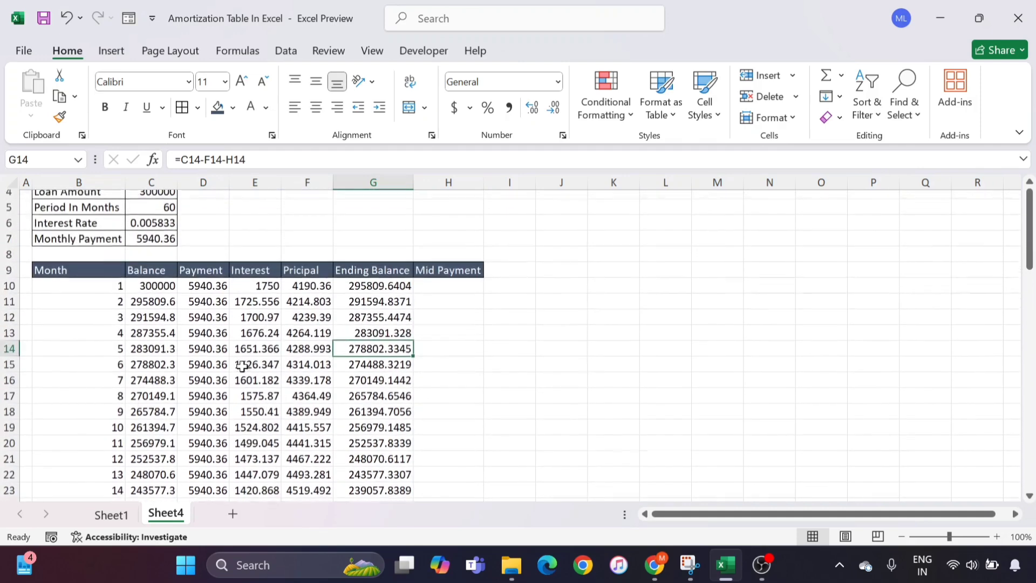
scroll(242, 365, up, 1)
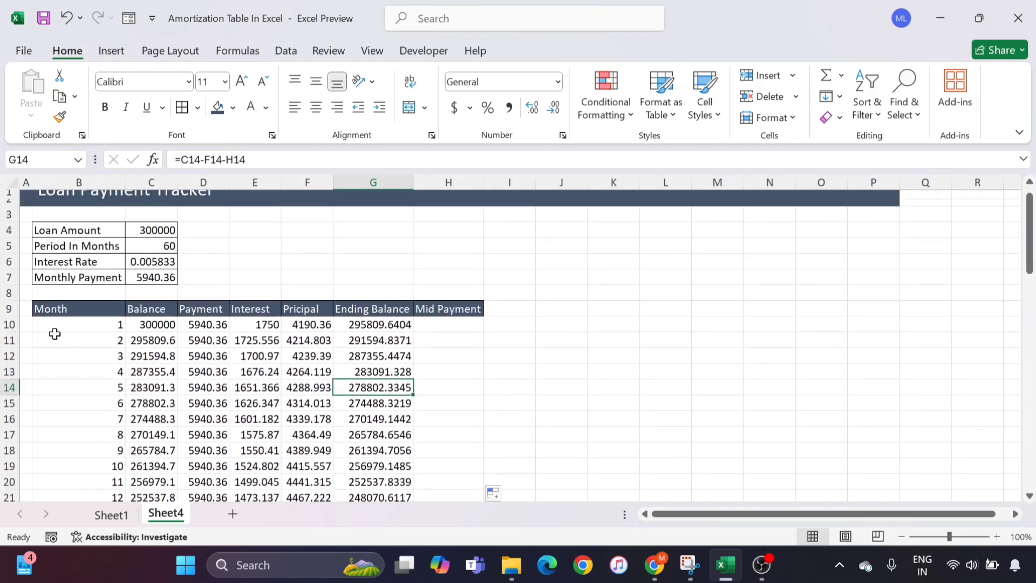
click(2, 324)
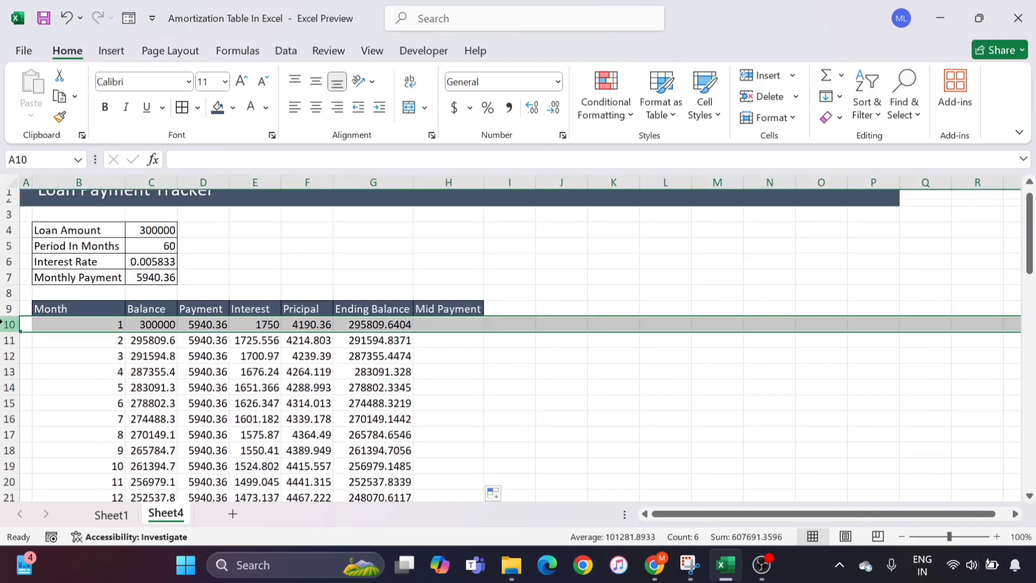
click(362, 51)
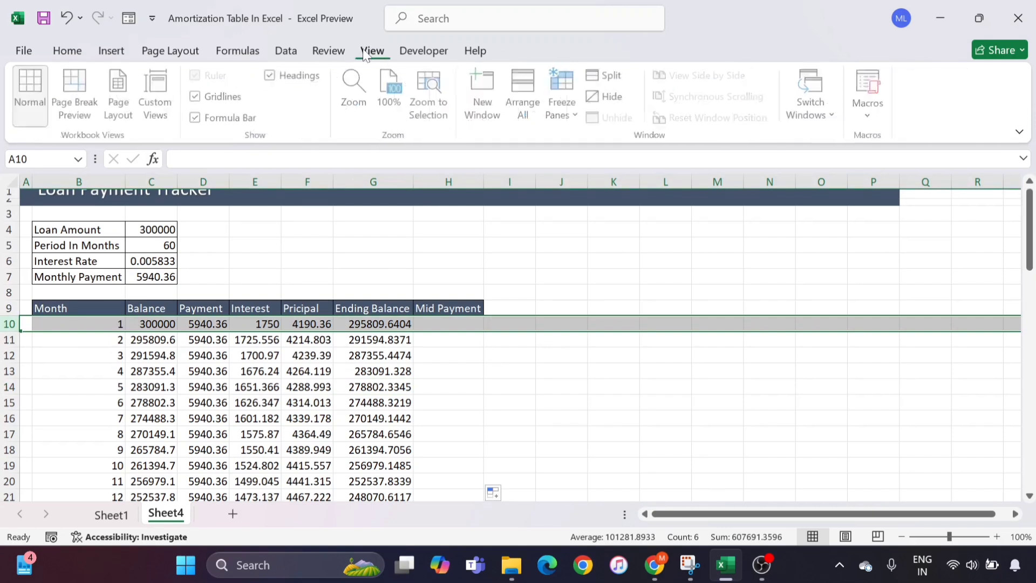
click(564, 111)
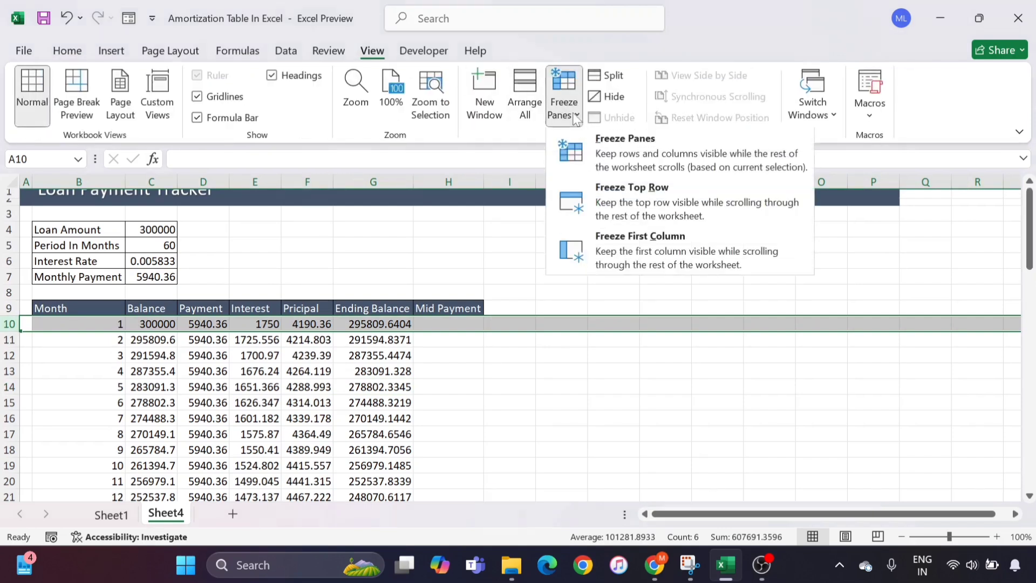
click(623, 164)
click(348, 384)
scroll(345, 381, down, 1)
scroll(345, 380, down, 9)
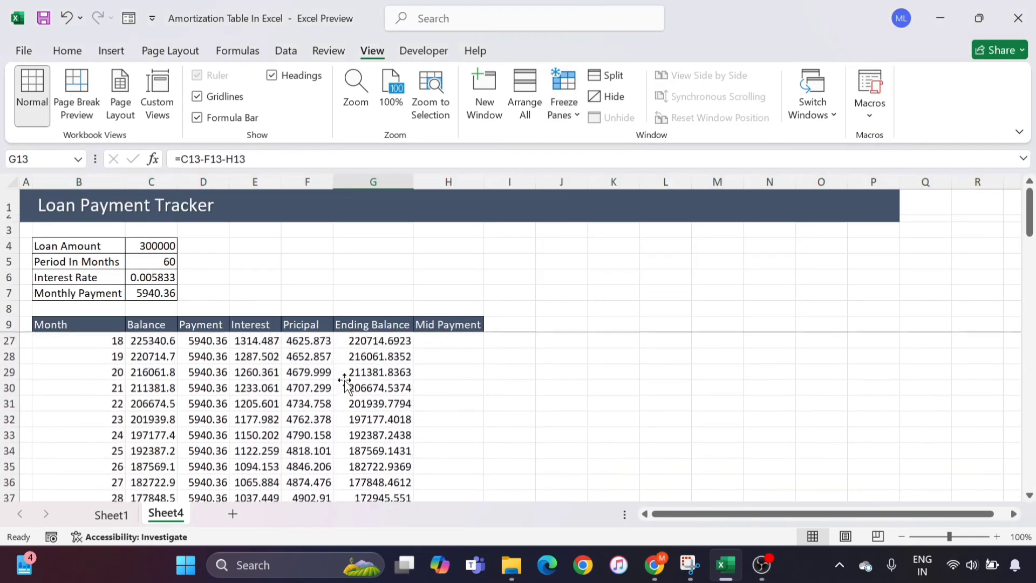
Step: Hide the worksheet's gridlines
click(492, 283)
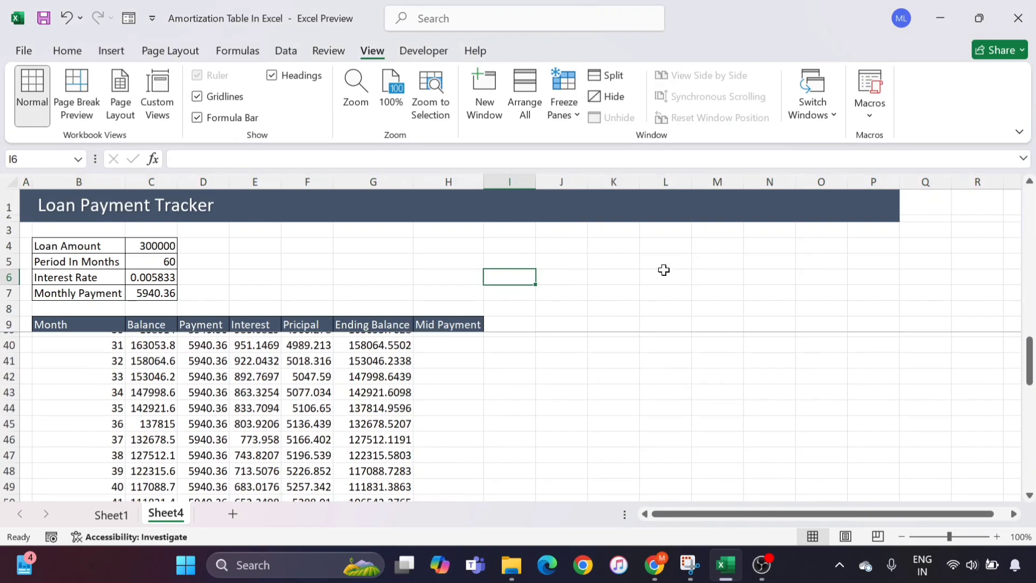
click(600, 257)
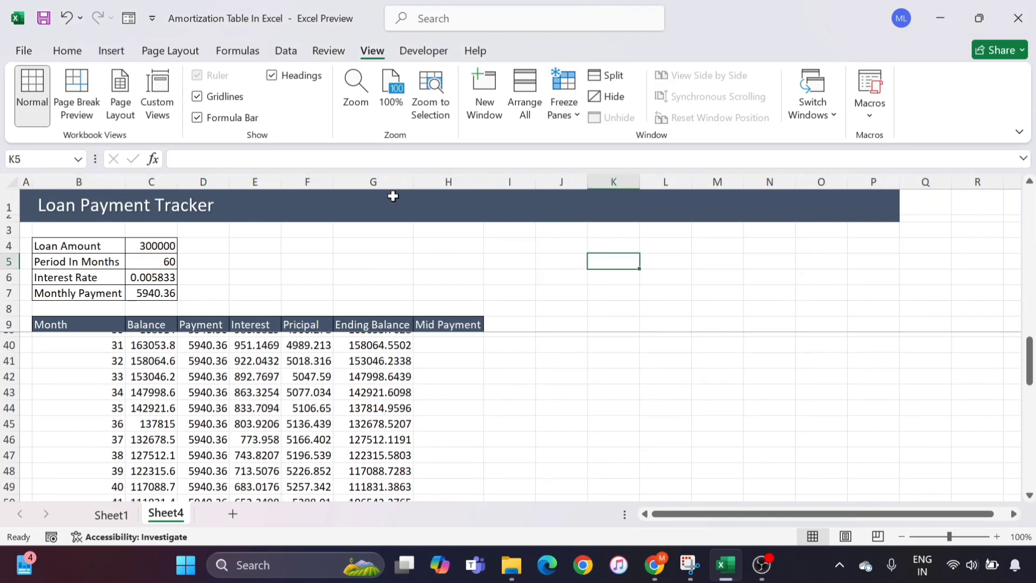
click(197, 97)
click(358, 280)
Step: Apply All Borders to the whole amortization table B9:H69, from the header row to month 60
click(147, 341)
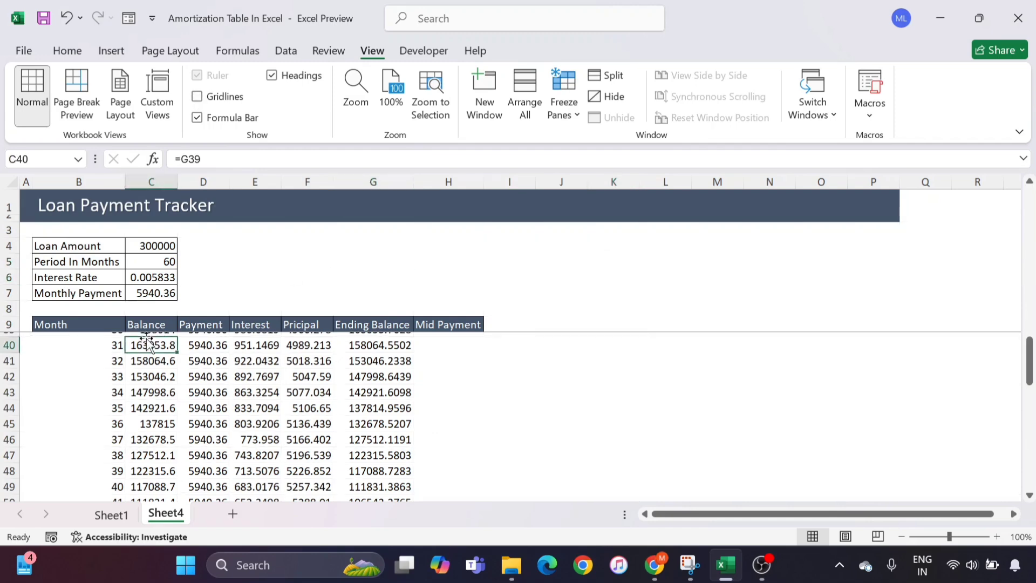
click(102, 324)
key(Down)
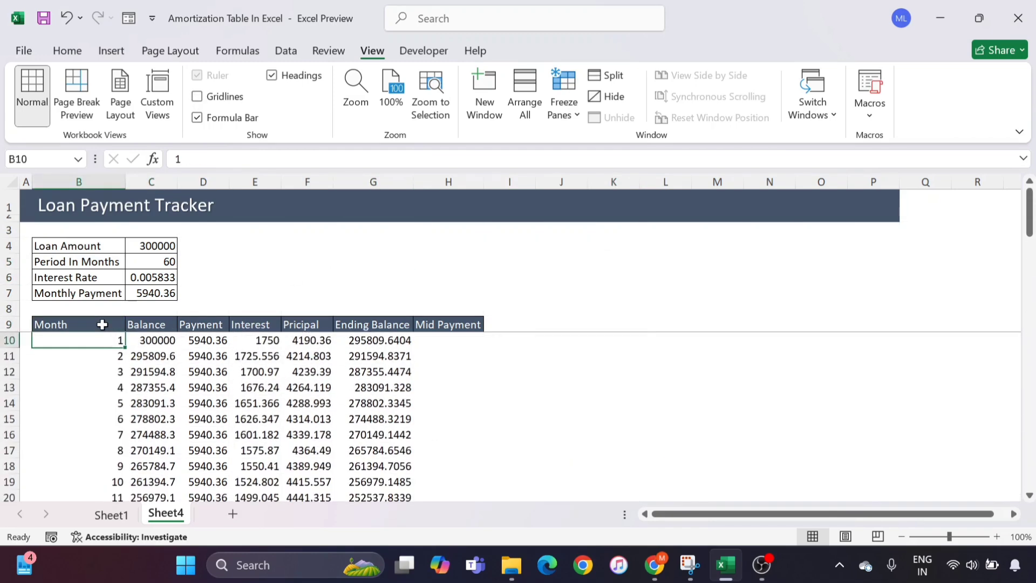
key(Up)
key(ctrl+shift+Right)
key(ctrl+shift+Down)
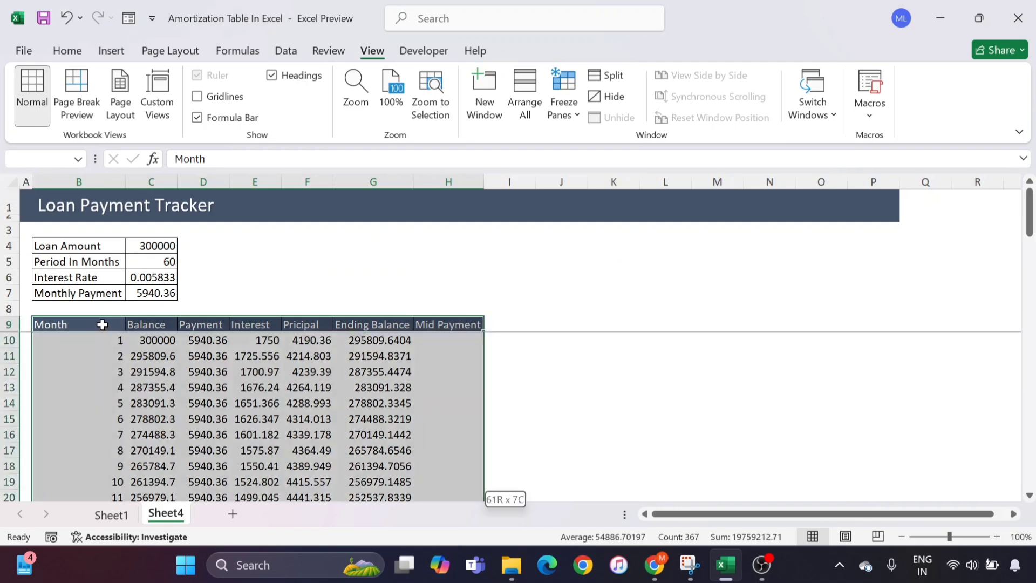
click(78, 50)
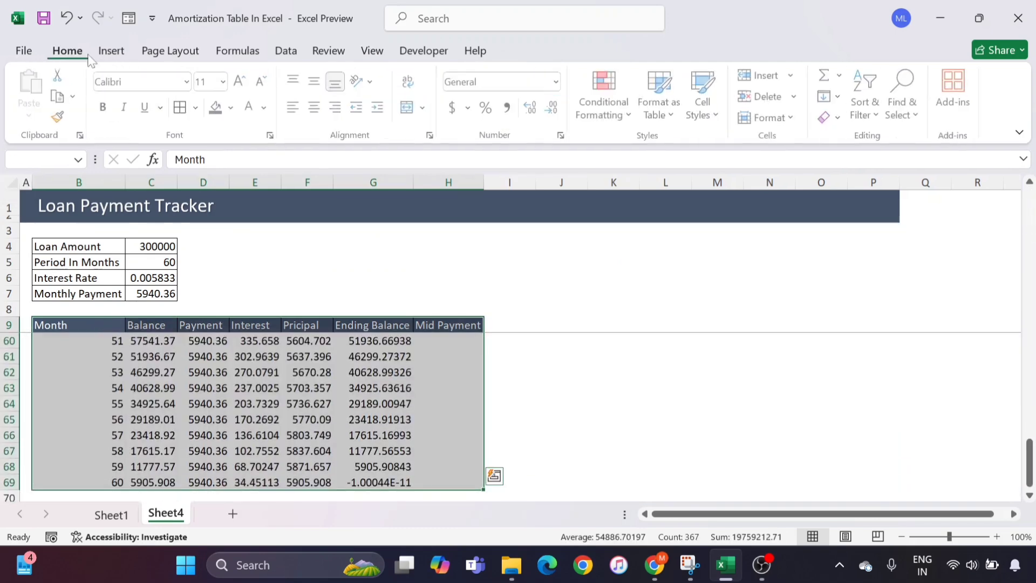
click(188, 109)
click(197, 108)
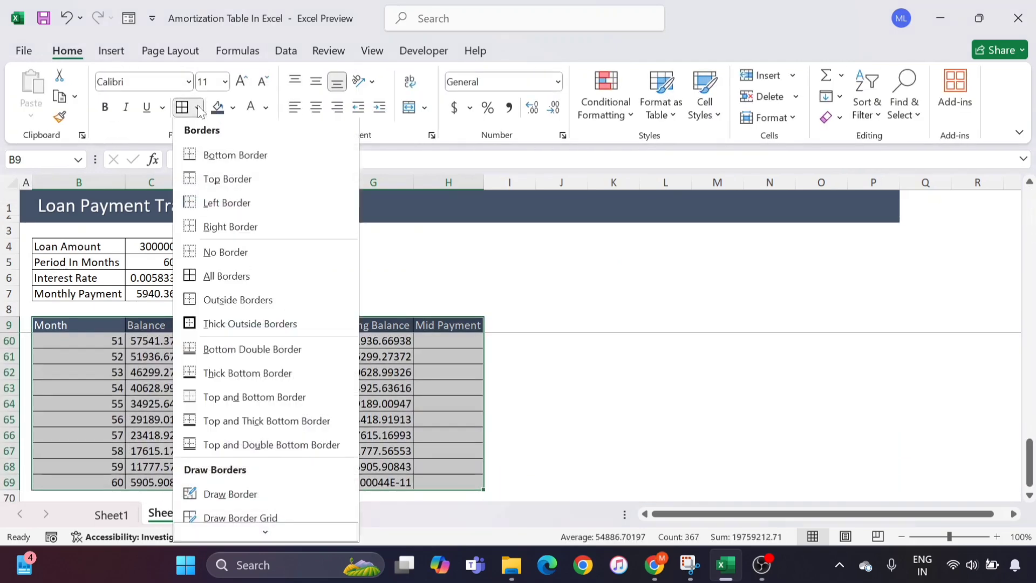
click(201, 278)
click(341, 368)
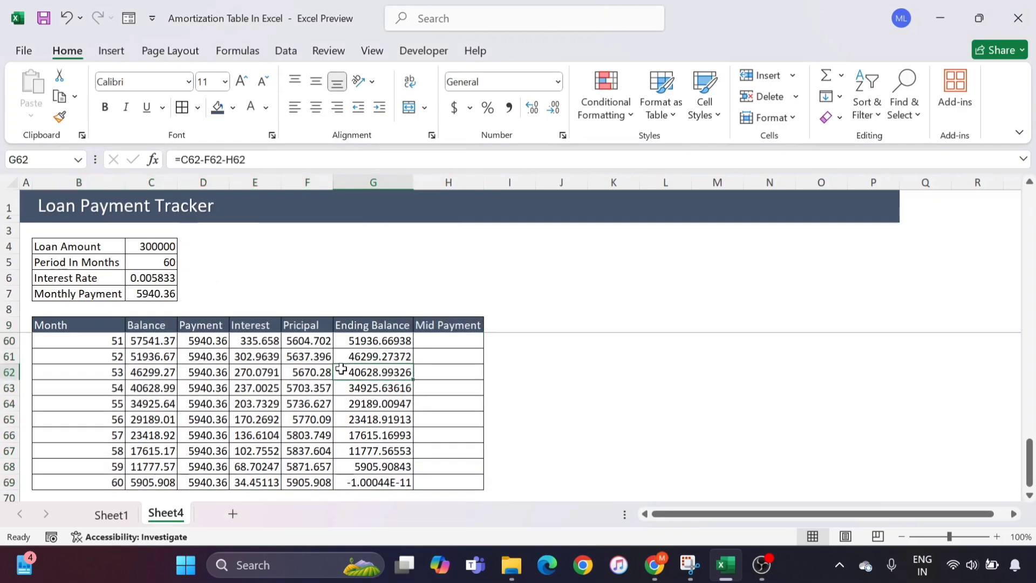
Step: Enter a mid payment of 50000 for month 4 in cell H13
scroll(341, 368, up, 20)
scroll(341, 368, down, 3)
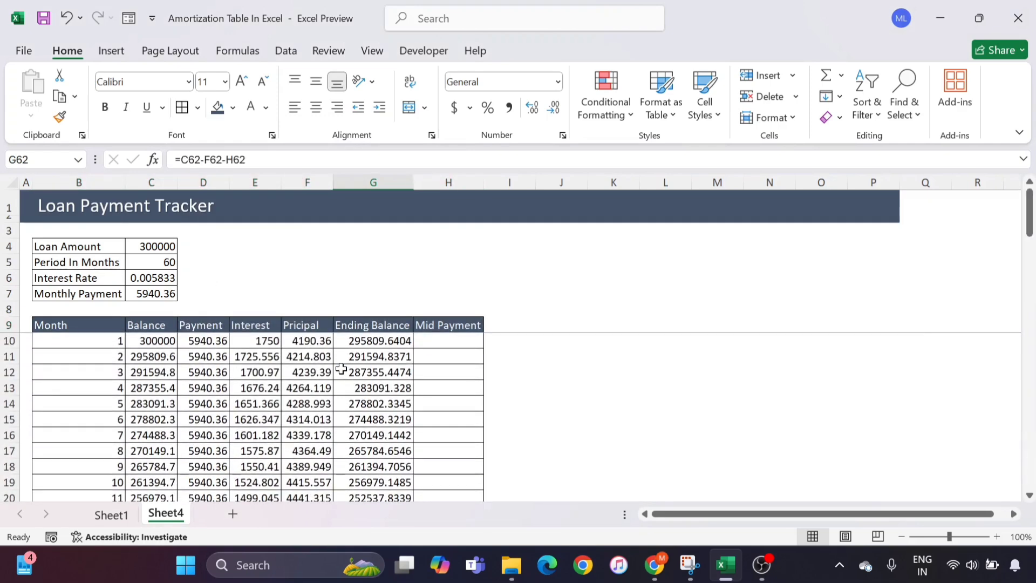
click(136, 338)
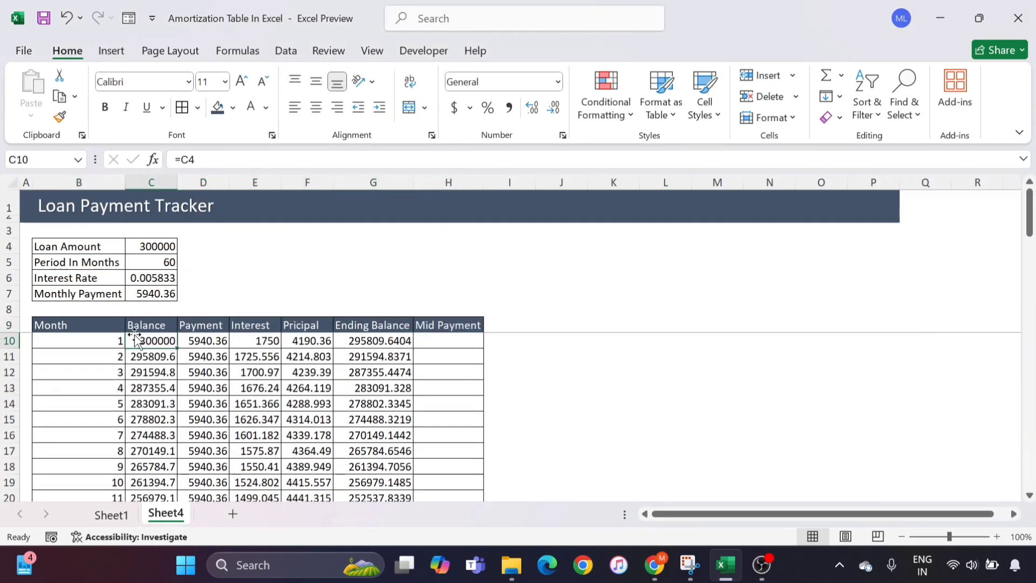
click(331, 388)
click(434, 393)
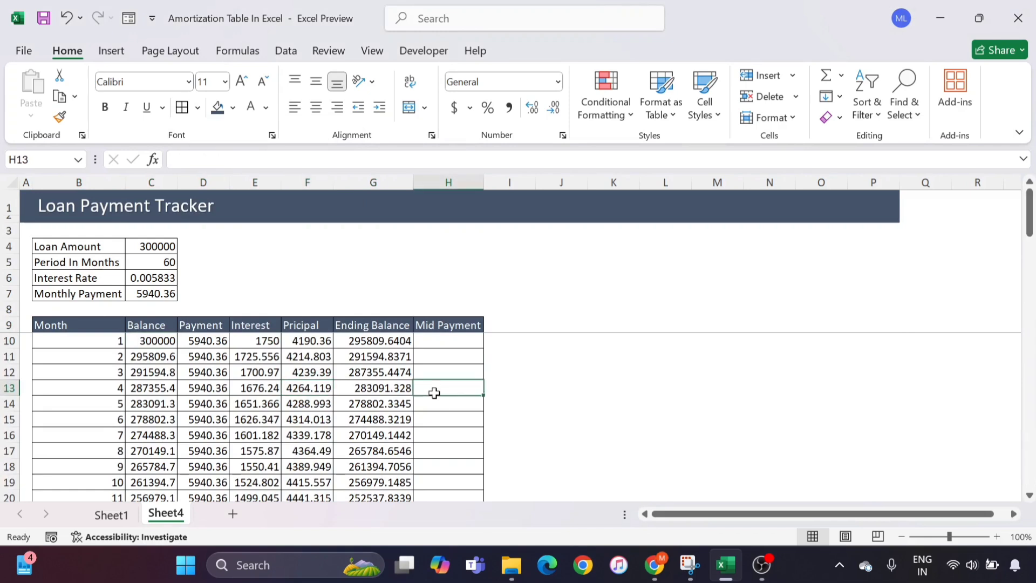
text(5000)
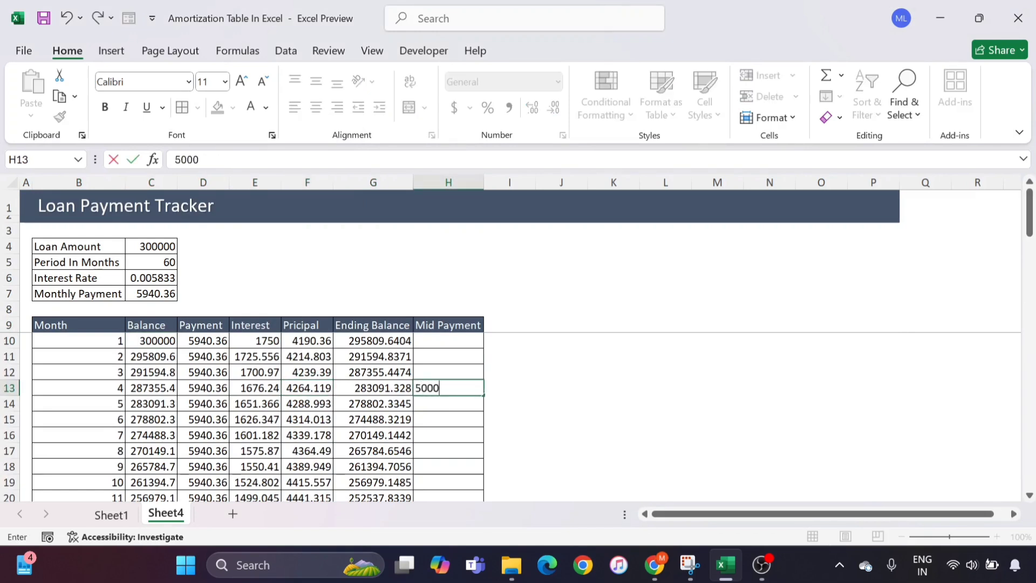
text(0)
key(ctrl+Return)
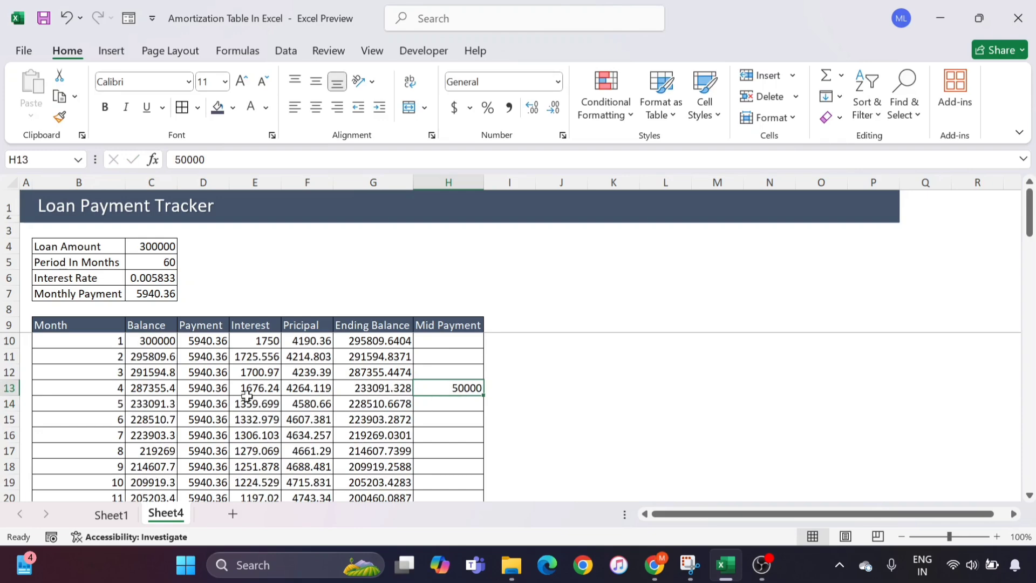
Step: Examine the mid payment's effect on the ending balances down the table, especially months 48 and 49 in rows 57 and 58
scroll(396, 451, down, 3)
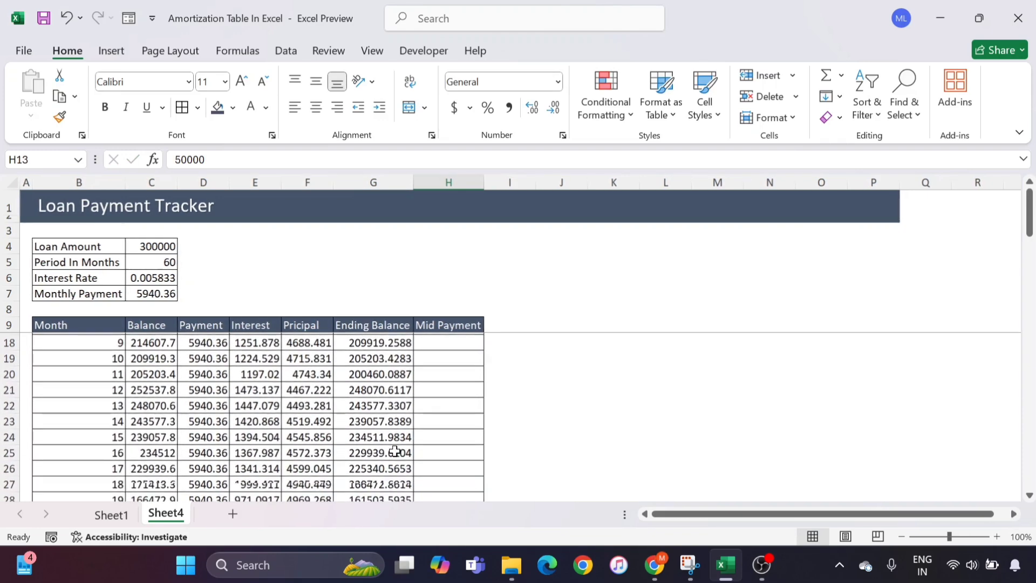
scroll(396, 452, down, 4)
scroll(395, 451, up, 2)
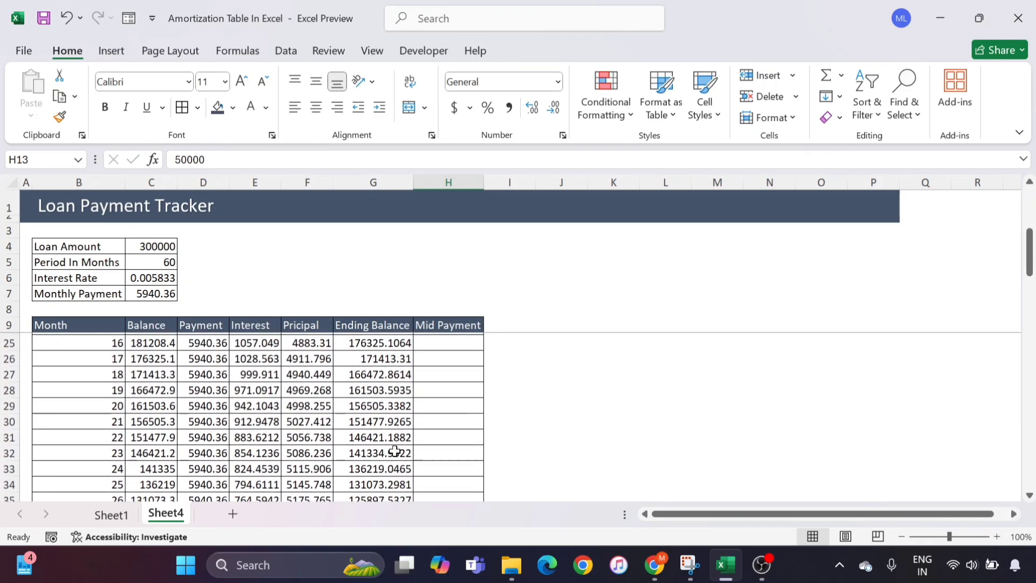
click(377, 375)
scroll(377, 374, down, 3)
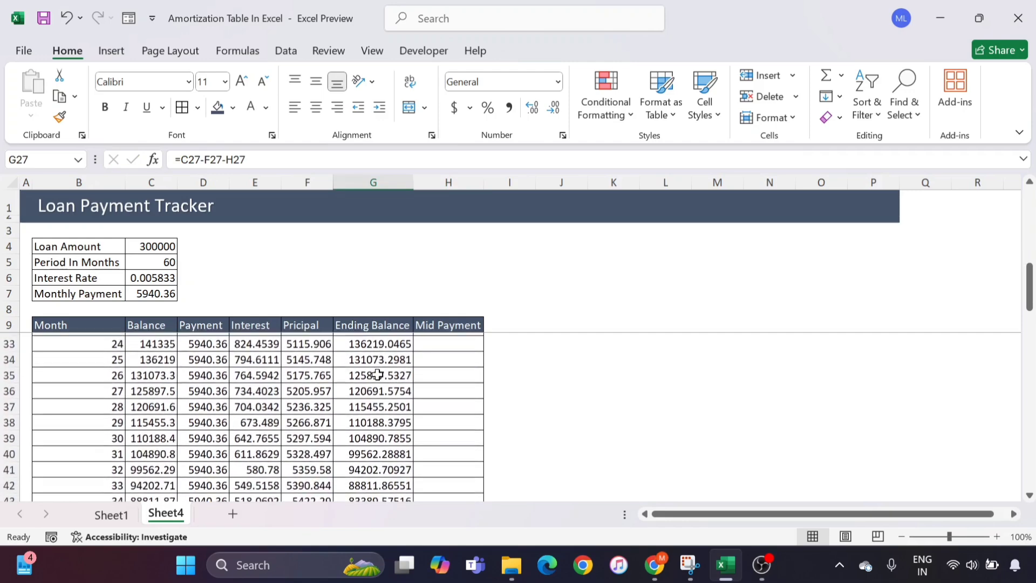
scroll(377, 374, down, 7)
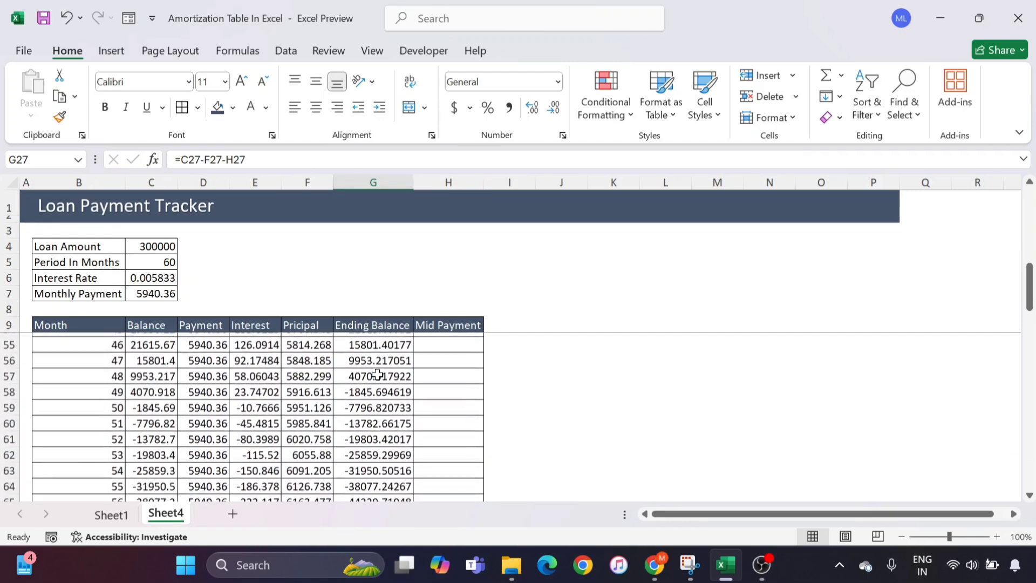
click(355, 382)
key(shift+space)
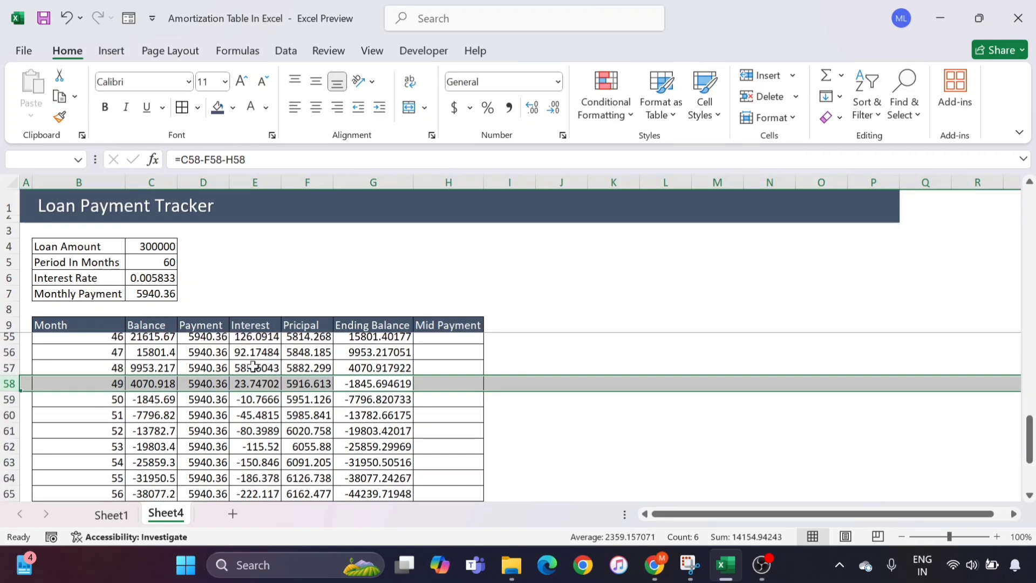
click(5, 368)
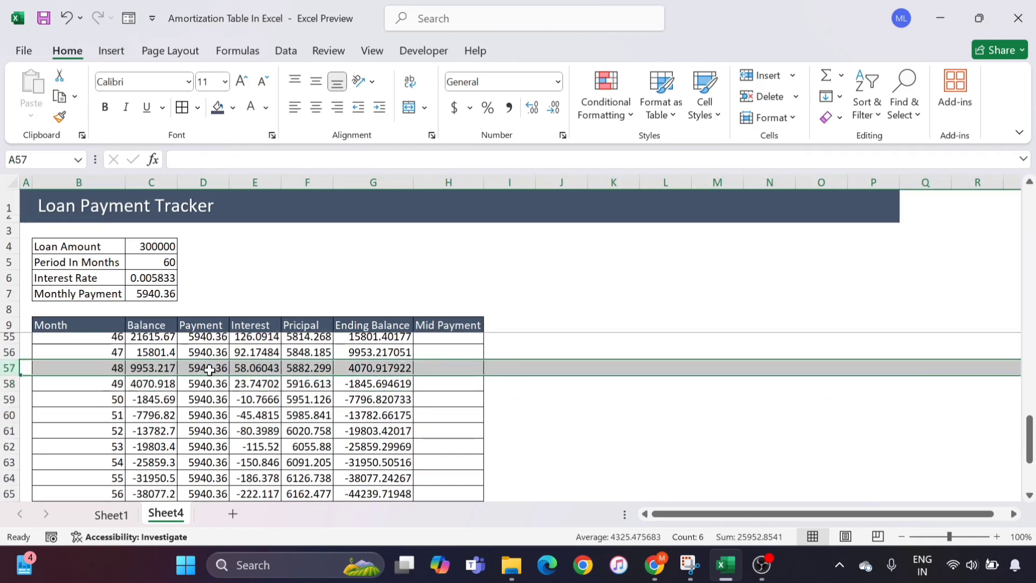
click(143, 385)
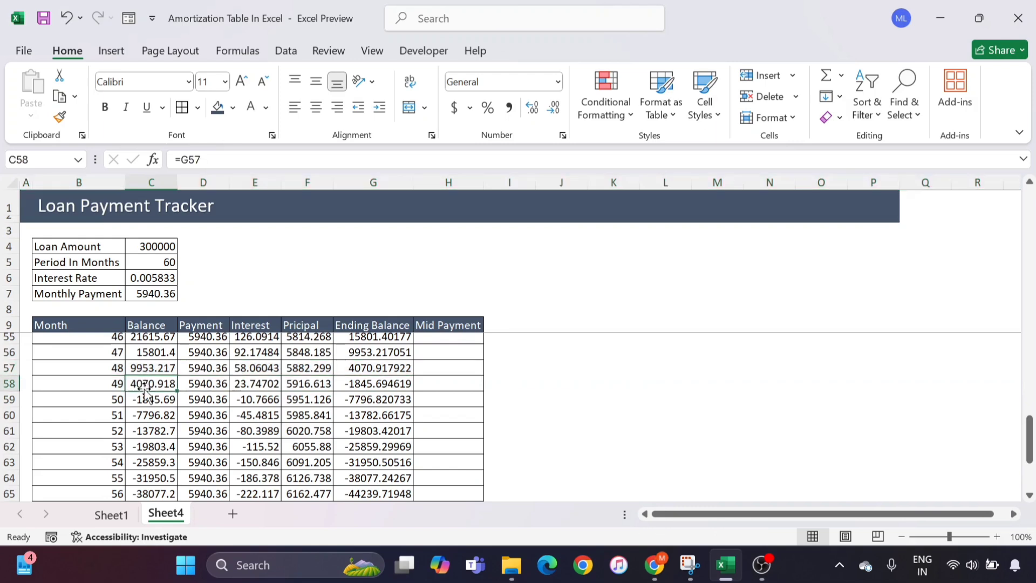
key(shift+space)
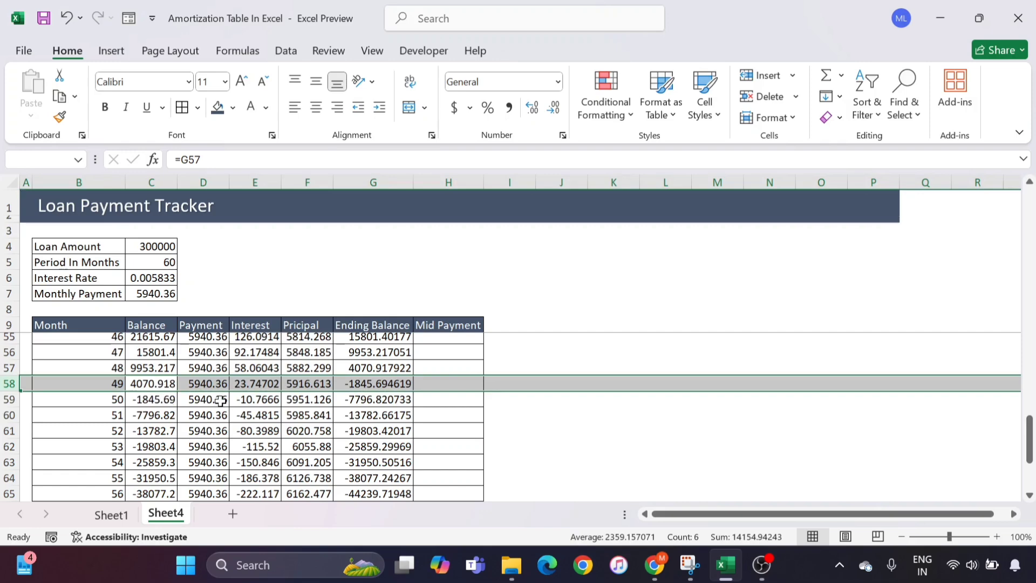
click(328, 411)
scroll(329, 411, up, 18)
scroll(328, 411, down, 3)
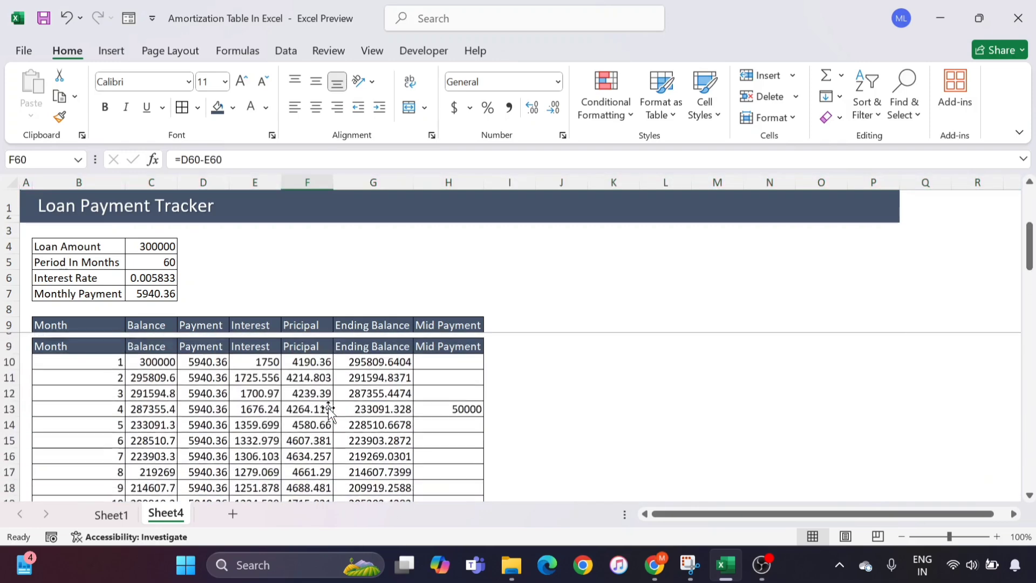